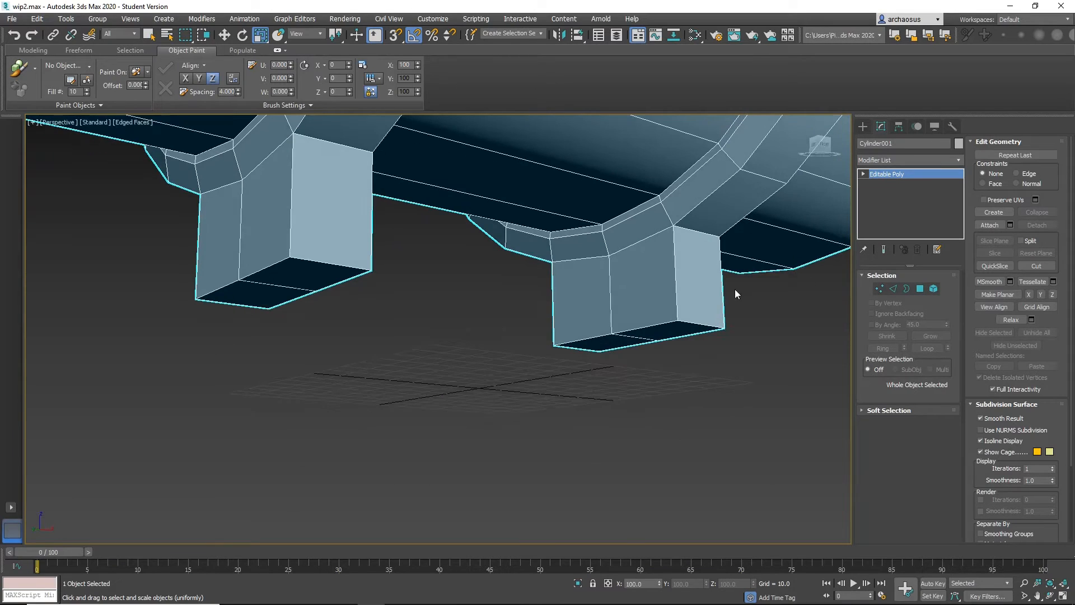
# - Select the four underside polygons of both support legs and extrude them downward to form a base section
pyautogui.click(920, 288)
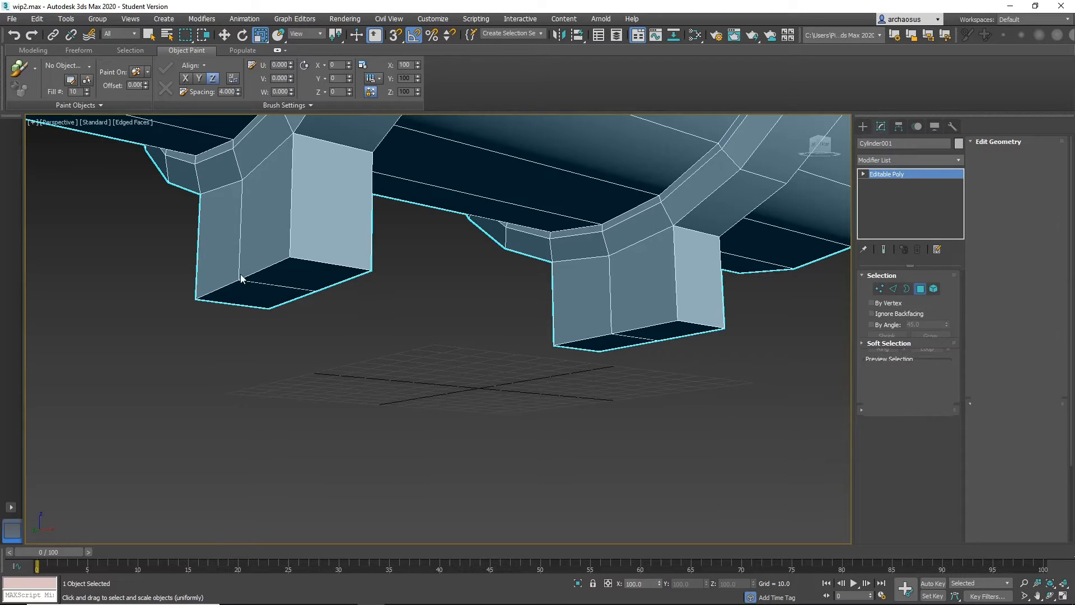
pyautogui.click(244, 296)
pyautogui.keyDown('ctrl'); pyautogui.click(296, 279); pyautogui.keyUp('ctrl')
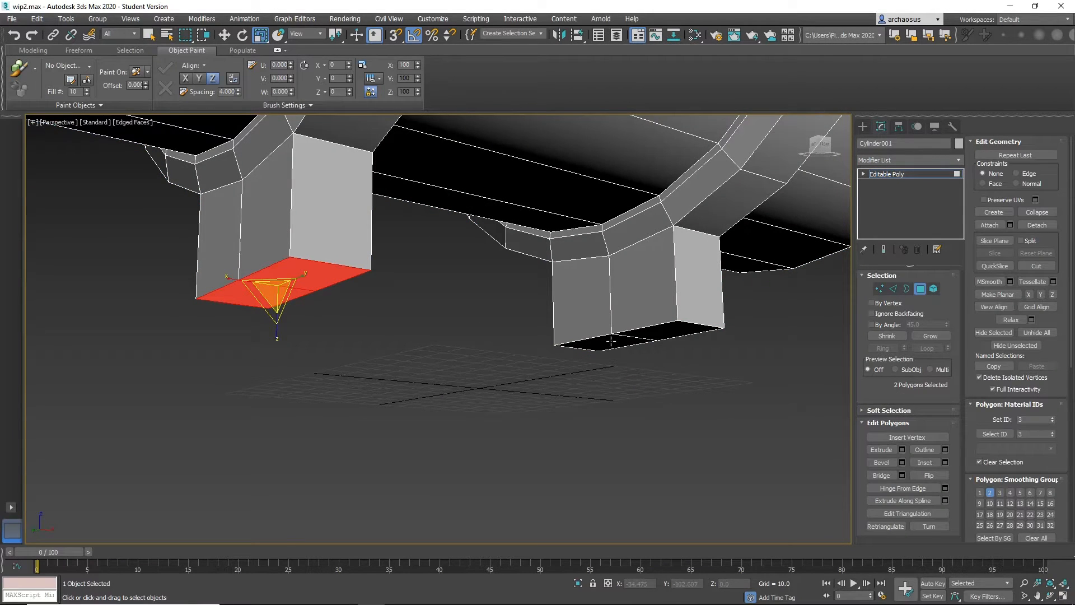
pyautogui.keyDown('ctrl'); pyautogui.click(610, 341); pyautogui.keyUp('ctrl')
pyautogui.keyDown('ctrl'); pyautogui.click(646, 336); pyautogui.keyUp('ctrl')
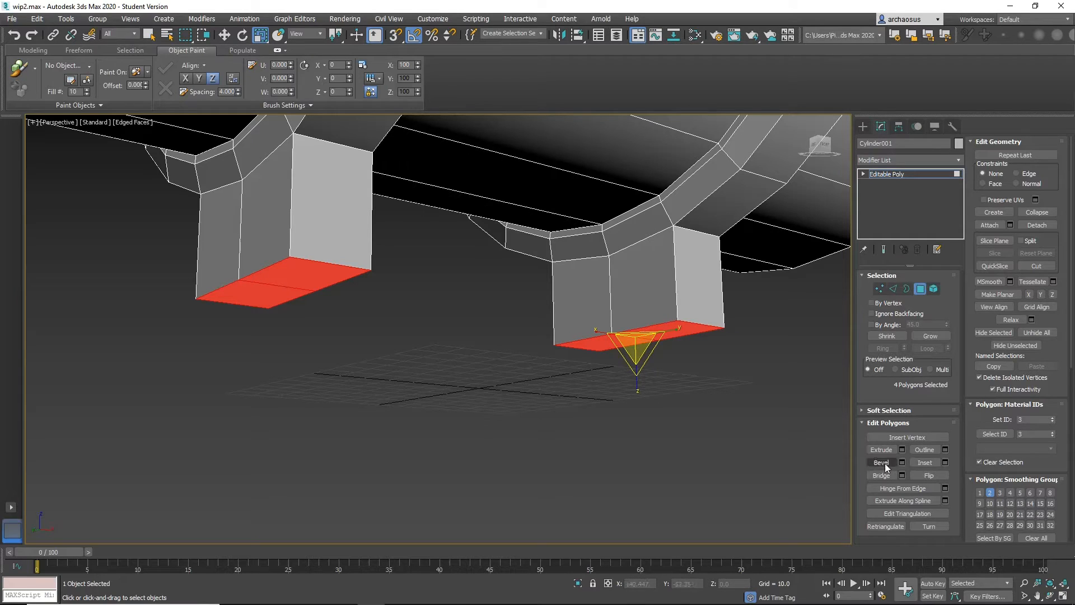
pyautogui.click(882, 450)
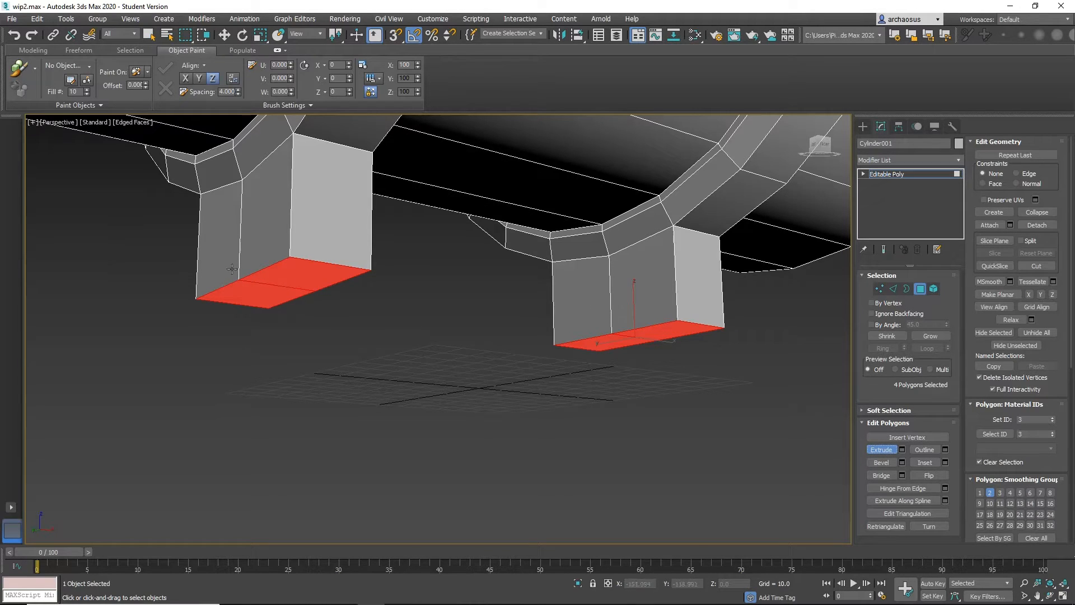
pyautogui.moveTo(615, 336); pyautogui.dragTo(611, 266)
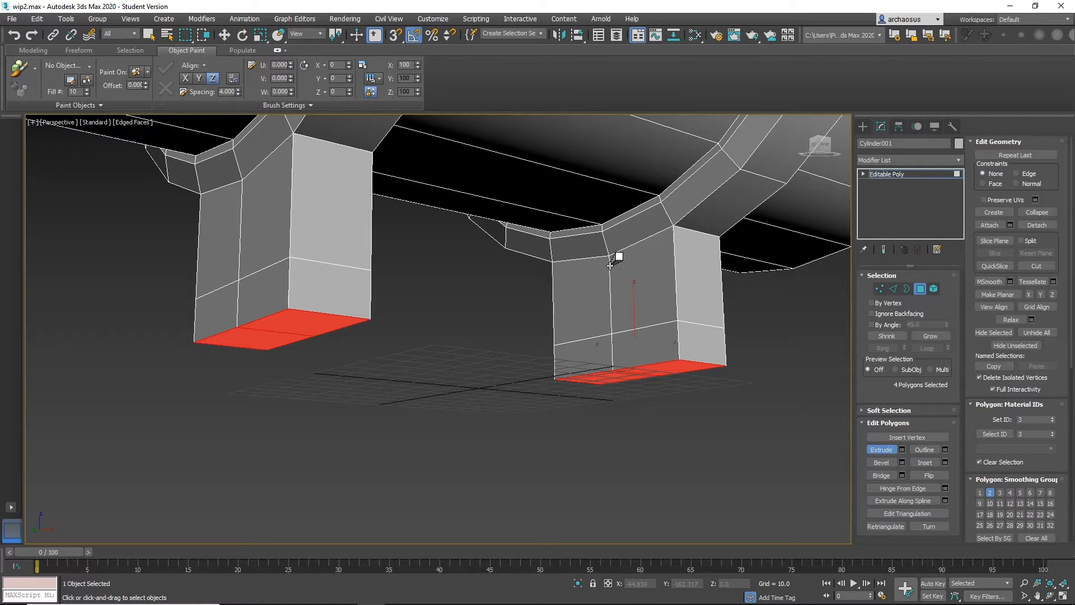
# - Select the outer end faces of the new base sections on both legs and extrude them outward into feet
pyautogui.moveTo(480, 286)
pyautogui.keyDown('alt'); pyautogui.mouseDown(button='middle')
pyautogui.moveTo(600, 296)
pyautogui.moveTo(512, 290)
pyautogui.moveTo(444, 304)
pyautogui.moveTo(483, 268)
pyautogui.moveTo(504, 266)
pyautogui.moveTo(342, 288)
pyautogui.moveTo(505, 312)
pyautogui.moveTo(464, 313)
pyautogui.moveTo(485, 305)
pyautogui.moveTo(449, 300)
pyautogui.moveTo(480, 293)
pyautogui.mouseUp(button='middle'); pyautogui.keyUp('alt')
pyautogui.click(415, 283)
pyautogui.keyDown('ctrl'); pyautogui.click(263, 325); pyautogui.keyUp('ctrl')
pyautogui.scroll(-3, 449, 300)
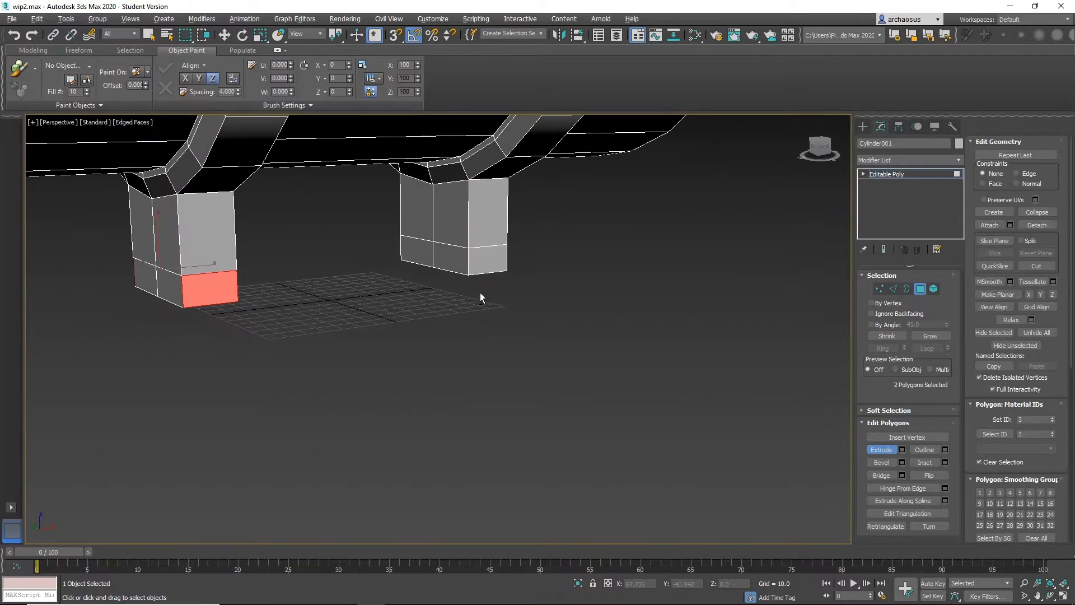
pyautogui.keyDown('ctrl'); pyautogui.click(489, 262); pyautogui.keyUp('ctrl')
pyautogui.keyDown('alt'); pyautogui.moveTo(330, 254); pyautogui.dragTo(470, 241, button='middle'); pyautogui.keyUp('alt')
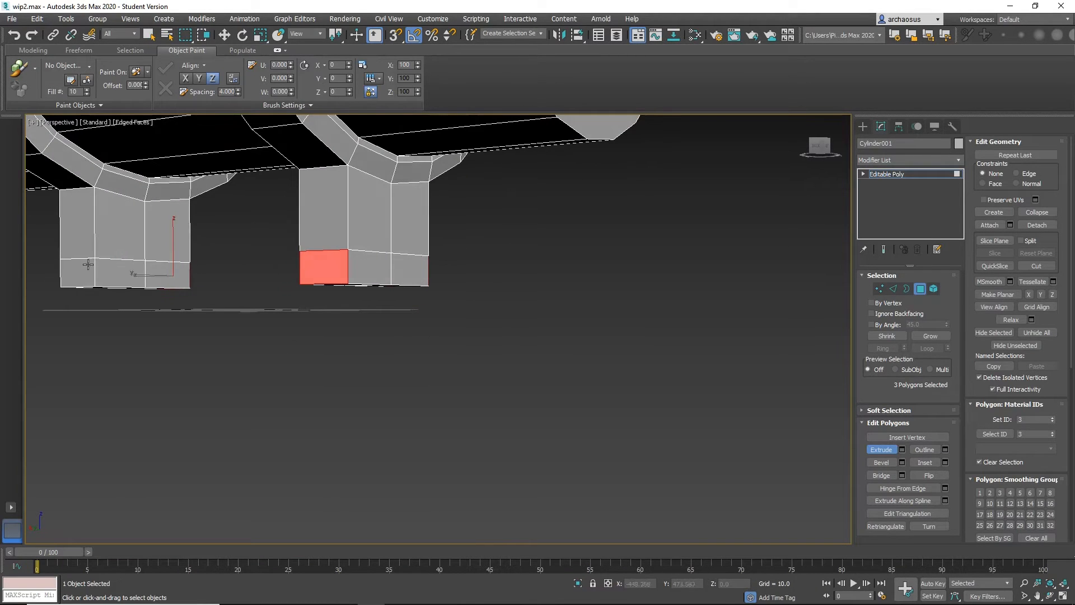
pyautogui.keyDown('ctrl'); pyautogui.click(76, 266); pyautogui.keyUp('ctrl')
pyautogui.keyDown('alt'); pyautogui.moveTo(485, 300); pyautogui.dragTo(527, 317, button='middle'); pyautogui.keyUp('alt')
pyautogui.scroll(-3, 330, 310)
pyautogui.scroll(3, 527, 317)
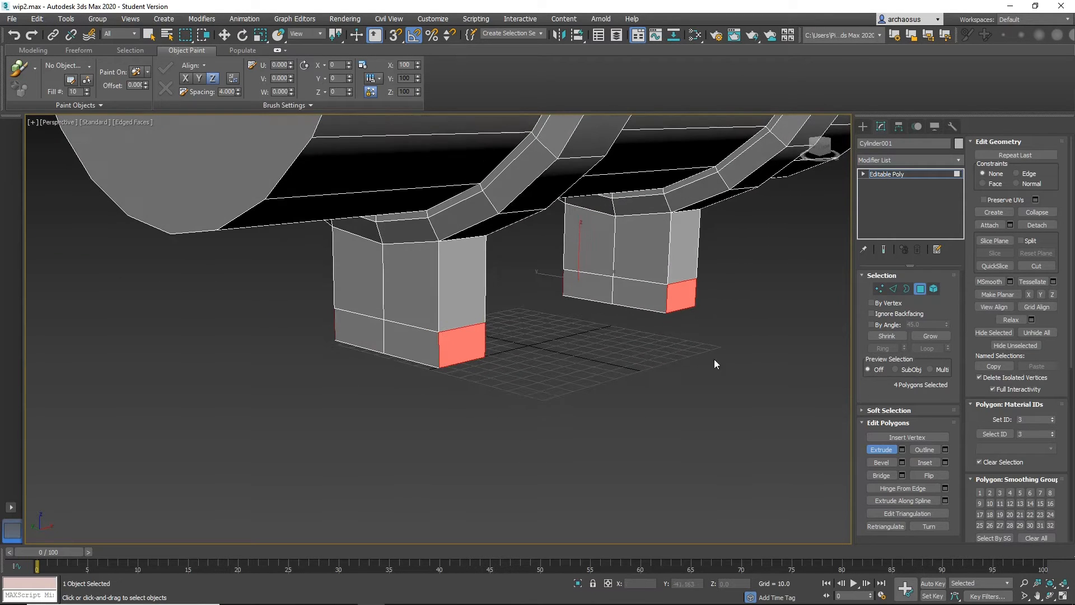
pyautogui.moveTo(457, 347); pyautogui.dragTo(519, 178)
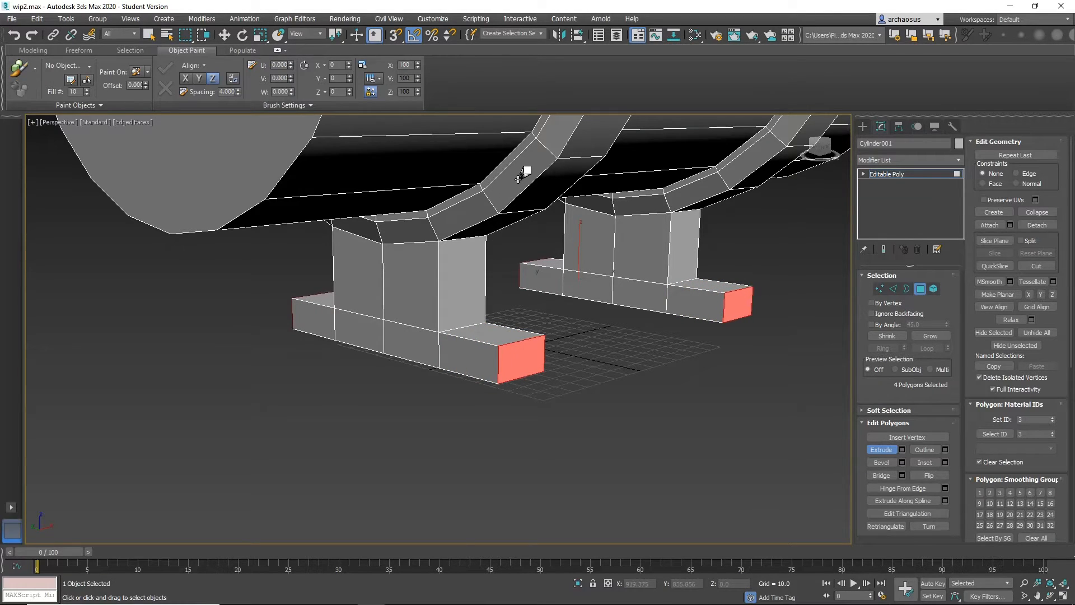
# - Ring-select from the lower end edge of each foot and connect the edges with a centre loop around both supports and straps
pyautogui.scroll(-10, 482, 282)
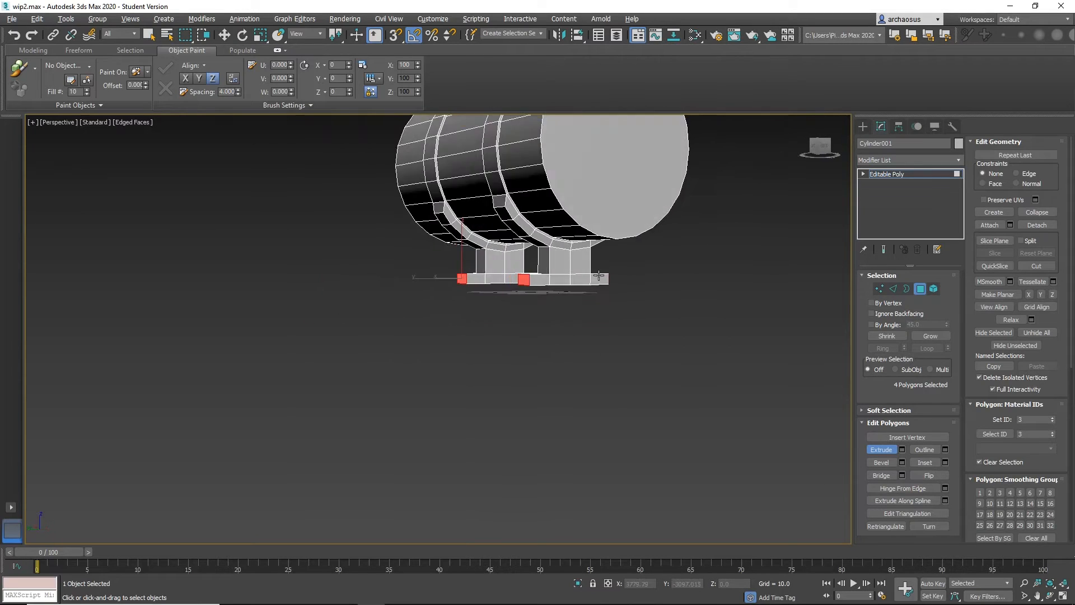
pyautogui.keyDown('alt'); pyautogui.moveTo(686, 272); pyautogui.dragTo(577, 298, button='middle'); pyautogui.keyUp('alt')
pyautogui.scroll(5, 511, 290)
pyautogui.scroll(3, 533, 316)
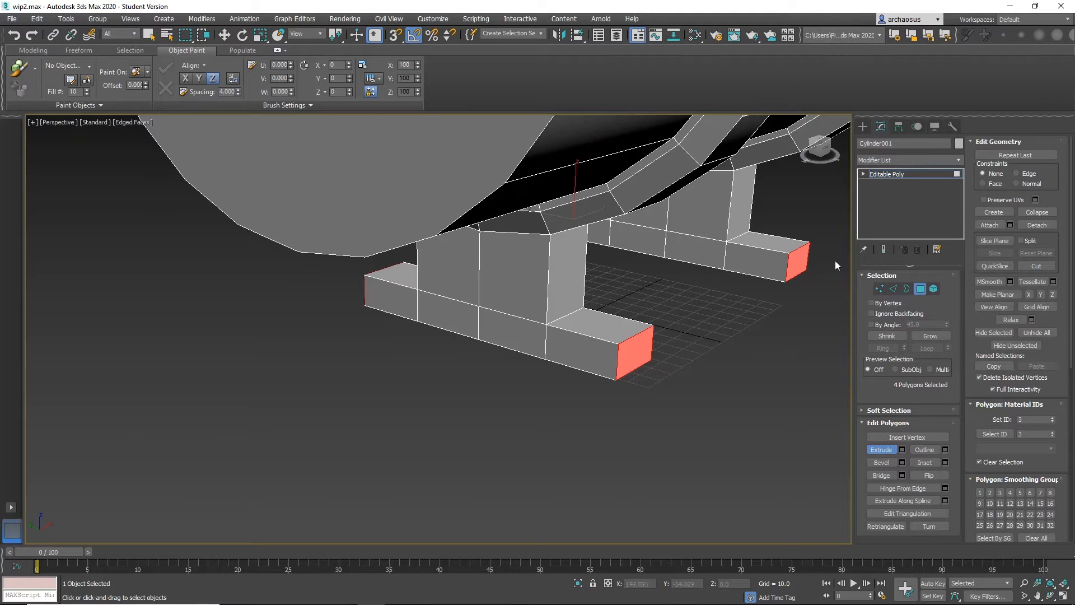
pyautogui.click(894, 291)
pyautogui.moveTo(438, 322)
pyautogui.keyDown('alt'); pyautogui.mouseDown(button='middle')
pyautogui.moveTo(544, 331)
pyautogui.moveTo(456, 311)
pyautogui.moveTo(411, 316)
pyautogui.moveTo(451, 334)
pyautogui.mouseUp(button='middle'); pyautogui.keyUp('alt')
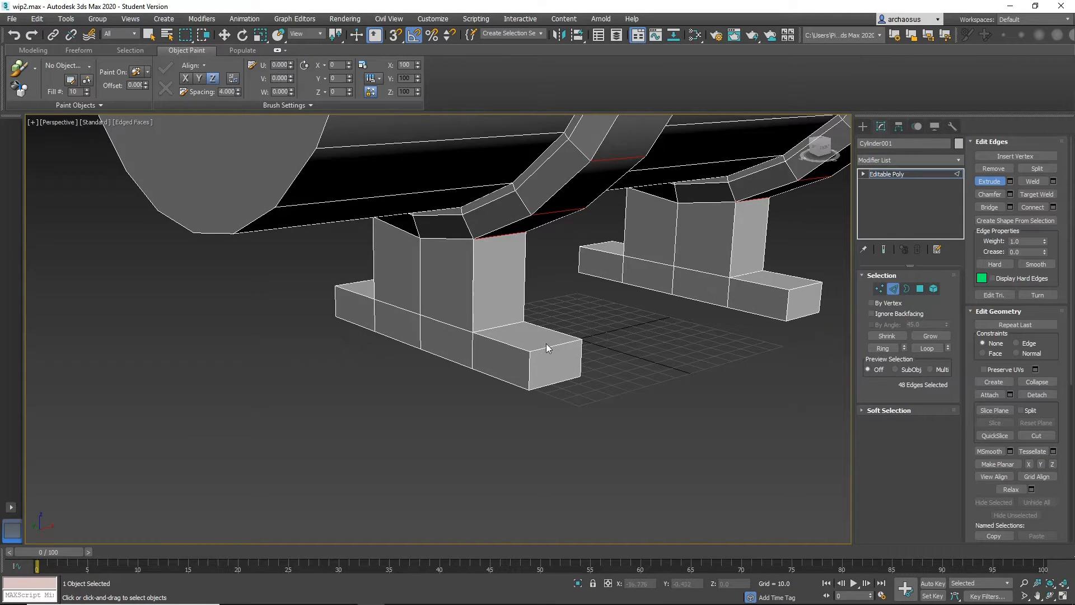
pyautogui.keyDown('alt'); pyautogui.moveTo(513, 323); pyautogui.dragTo(469, 333, button='middle'); pyautogui.keyUp('alt')
pyautogui.keyDown('alt'); pyautogui.moveTo(401, 300); pyautogui.dragTo(648, 329, button='middle'); pyautogui.keyUp('alt')
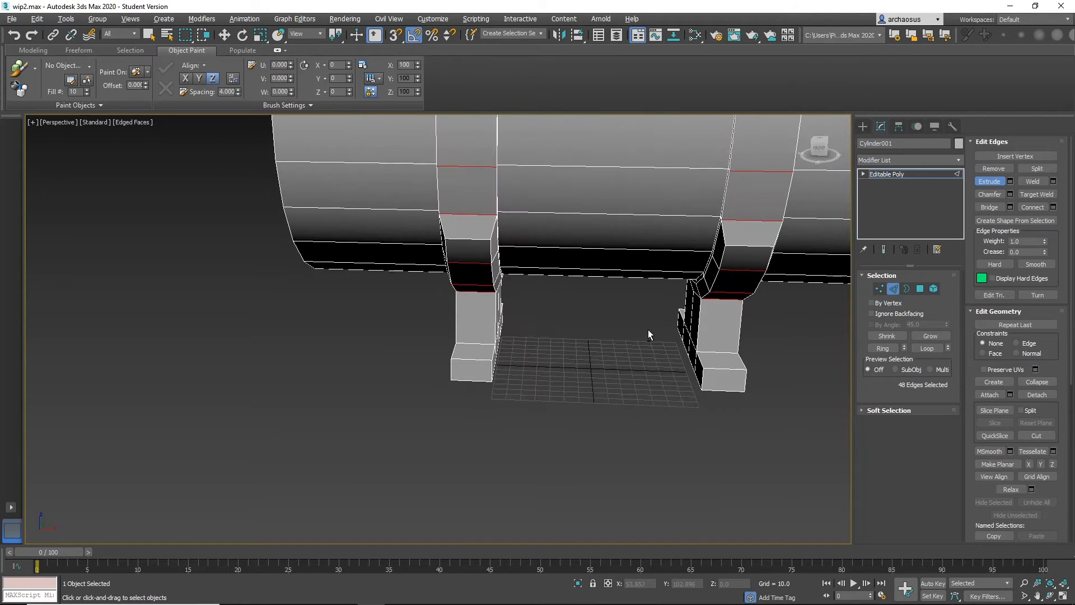
pyautogui.click(517, 407)
pyautogui.click(467, 380)
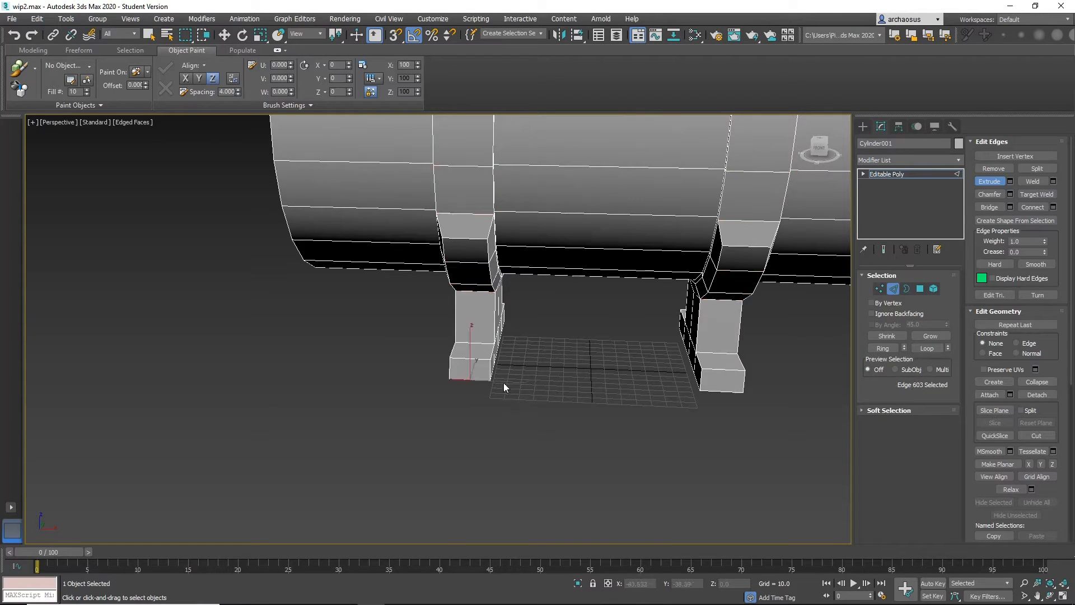
pyautogui.keyDown('ctrl'); pyautogui.click(717, 389); pyautogui.keyUp('ctrl')
pyautogui.click(884, 348)
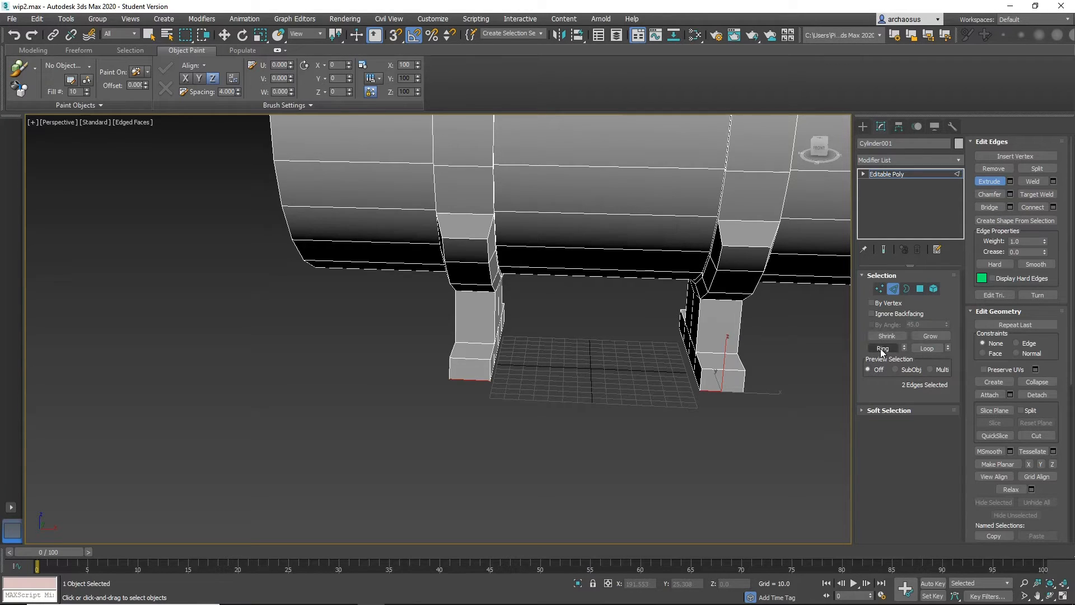
pyautogui.click(1035, 208)
# - Chamfer the centre edge loops on both supports and straps into two parallel loops
pyautogui.keyDown('alt'); pyautogui.moveTo(479, 376); pyautogui.dragTo(510, 378, button='middle'); pyautogui.keyUp('alt')
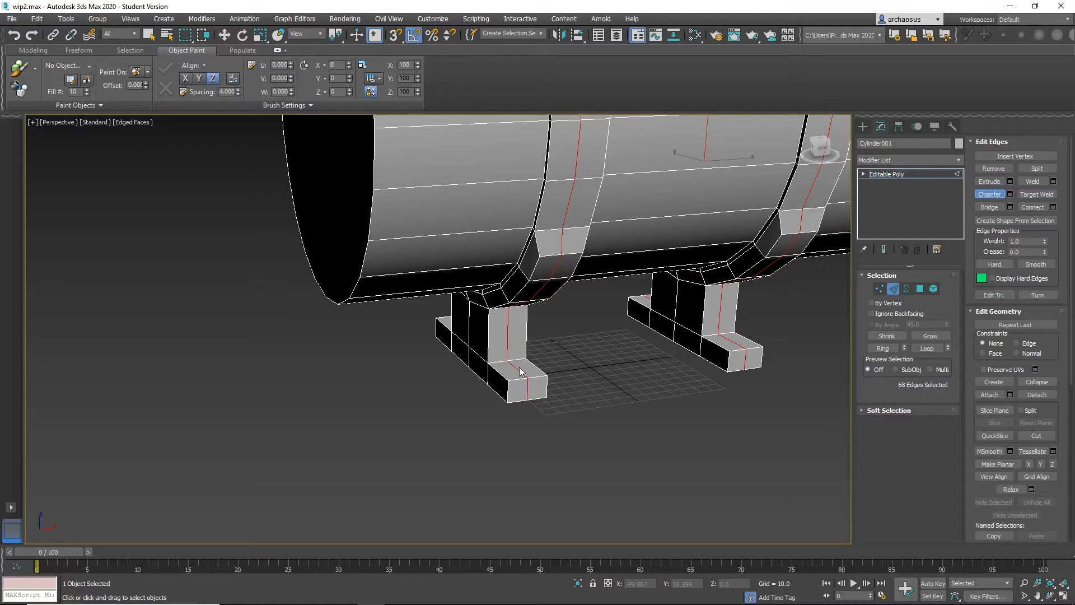
pyautogui.moveTo(516, 367); pyautogui.dragTo(532, 348)
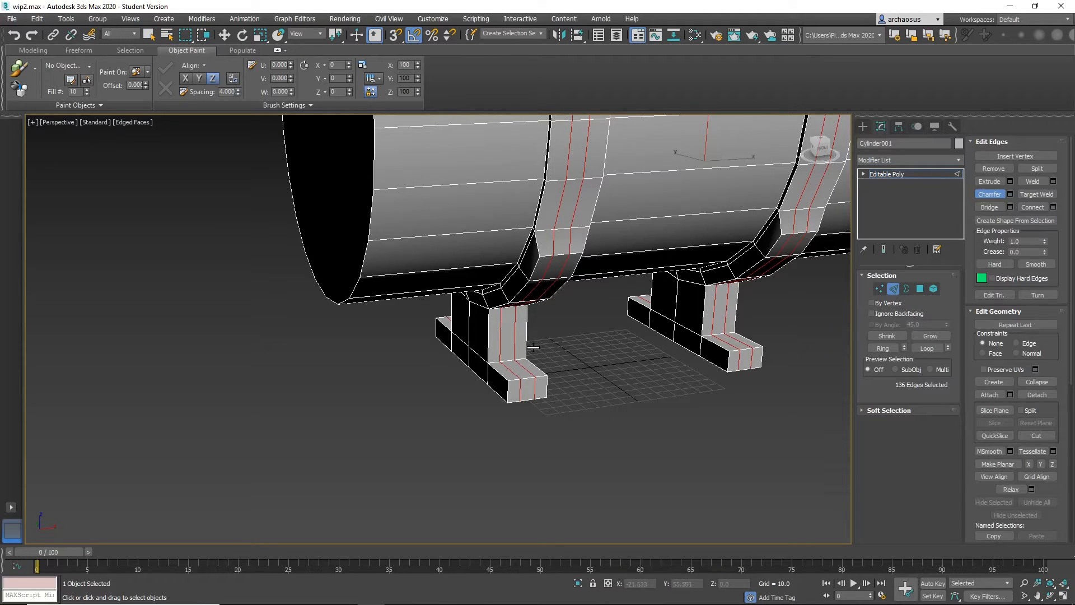
pyautogui.keyDown('alt'); pyautogui.moveTo(543, 364); pyautogui.dragTo(558, 348, button='middle'); pyautogui.keyUp('alt')
pyautogui.keyDown('alt'); pyautogui.moveTo(687, 182); pyautogui.dragTo(521, 342, button='middle'); pyautogui.keyUp('alt')
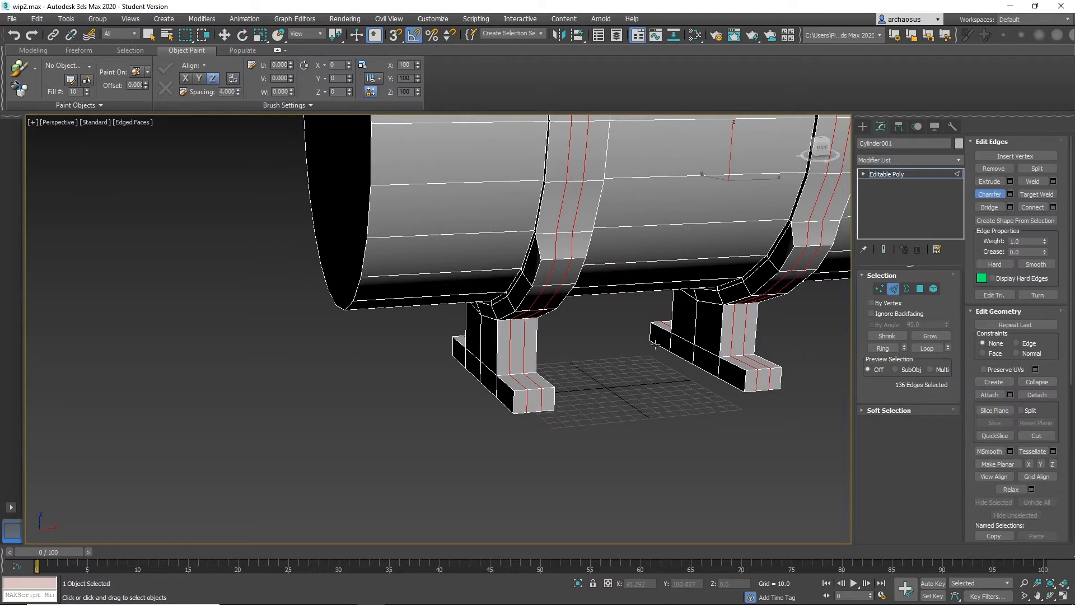
# - Ring-select the short edges between the parallel loops and convert them into a polygon selection of both centre strips
pyautogui.click(518, 373)
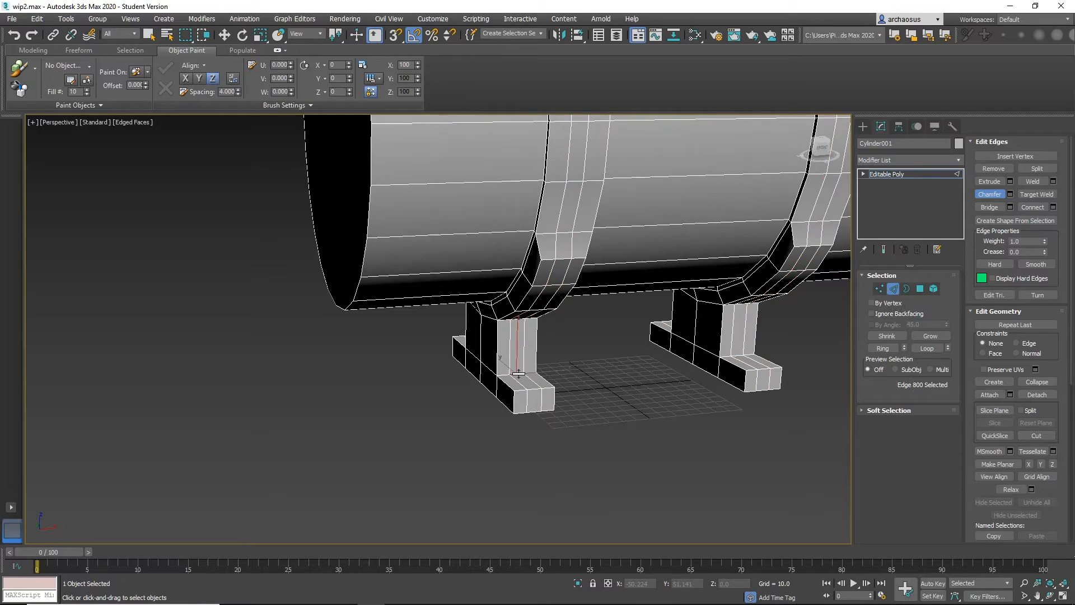
pyautogui.keyDown('ctrl'); pyautogui.click(739, 355); pyautogui.keyUp('ctrl')
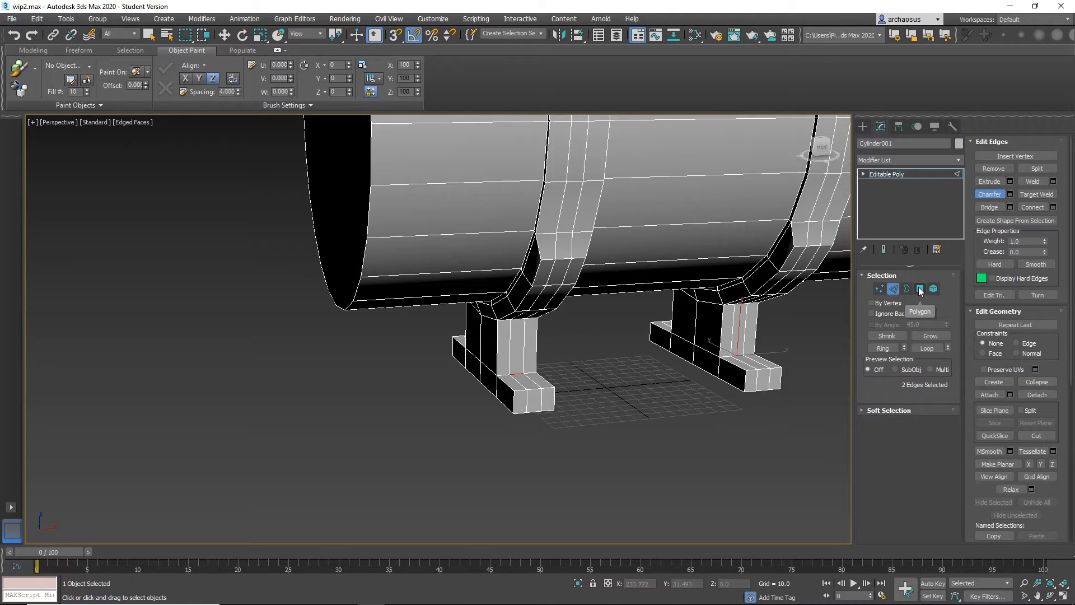
pyautogui.click(890, 347)
pyautogui.keyDown('ctrl'); pyautogui.click(920, 289); pyautogui.keyUp('ctrl')
pyautogui.moveTo(703, 396); pyautogui.dragTo(698, 355, button='middle')
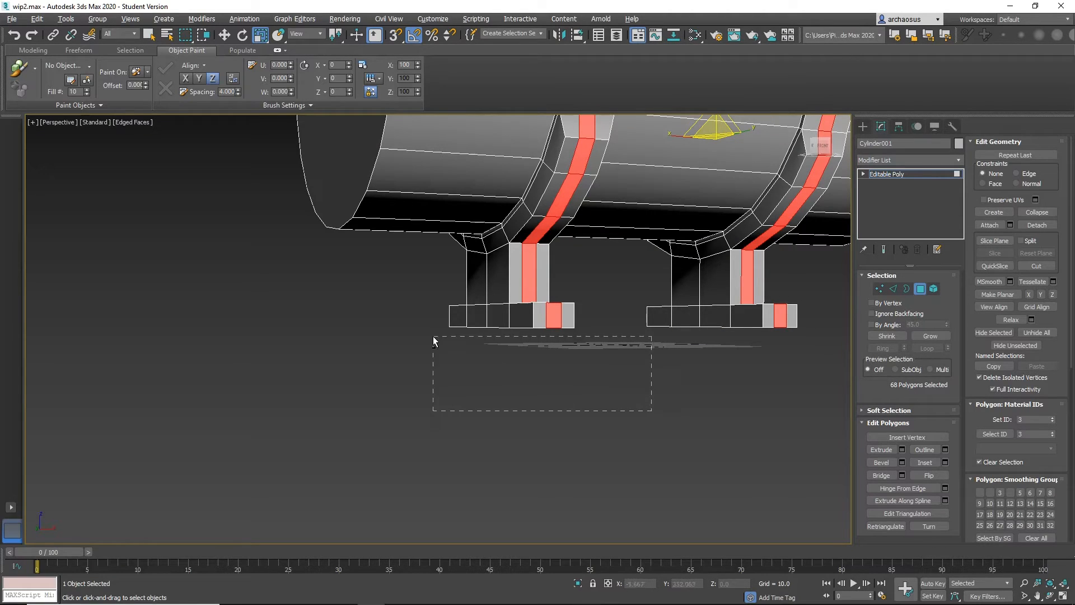
# - Remove the polygons on the foot ends and undersides of both supports from the selection
pyautogui.keyDown('alt'); pyautogui.moveTo(421, 324); pyautogui.dragTo(422, 324); pyautogui.keyUp('alt')
pyautogui.moveTo(728, 369); pyautogui.dragTo(617, 364, button='middle')
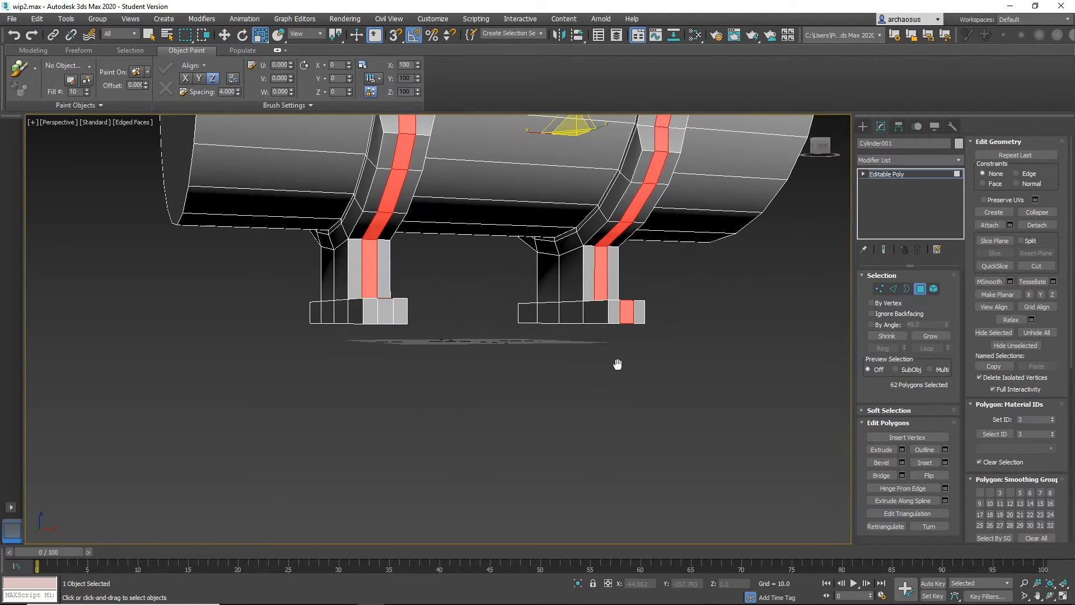
pyautogui.keyDown('alt'); pyautogui.moveTo(492, 321); pyautogui.dragTo(485, 322); pyautogui.keyUp('alt')
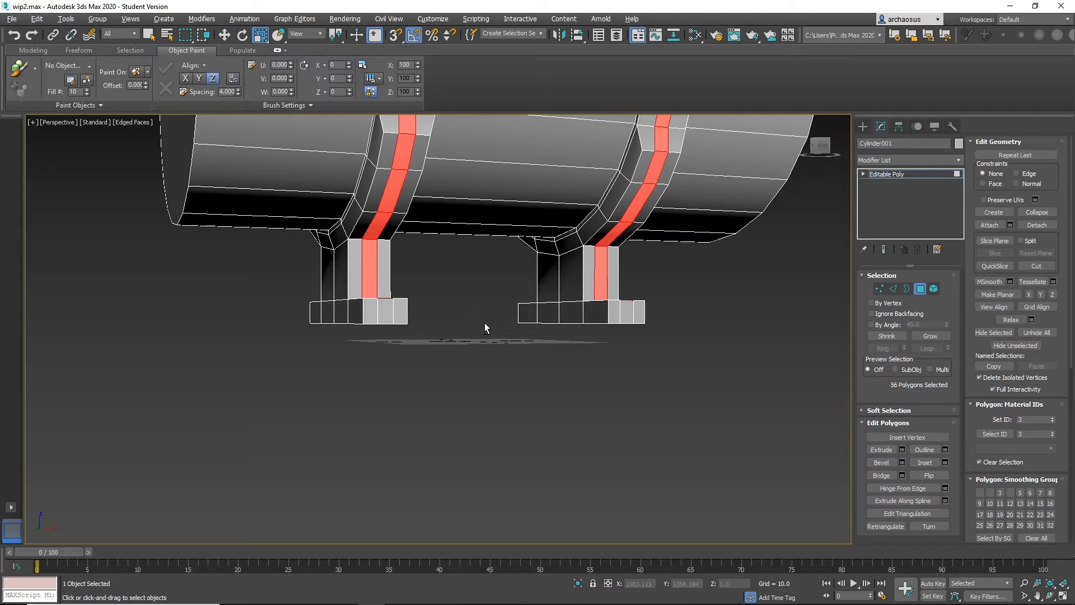
# - Bevel the selected centre strips on both supports and straps with a height of 3.701 and an outline of -1.0
pyautogui.keyDown('alt'); pyautogui.moveTo(454, 333); pyautogui.dragTo(509, 359, button='middle'); pyautogui.keyUp('alt')
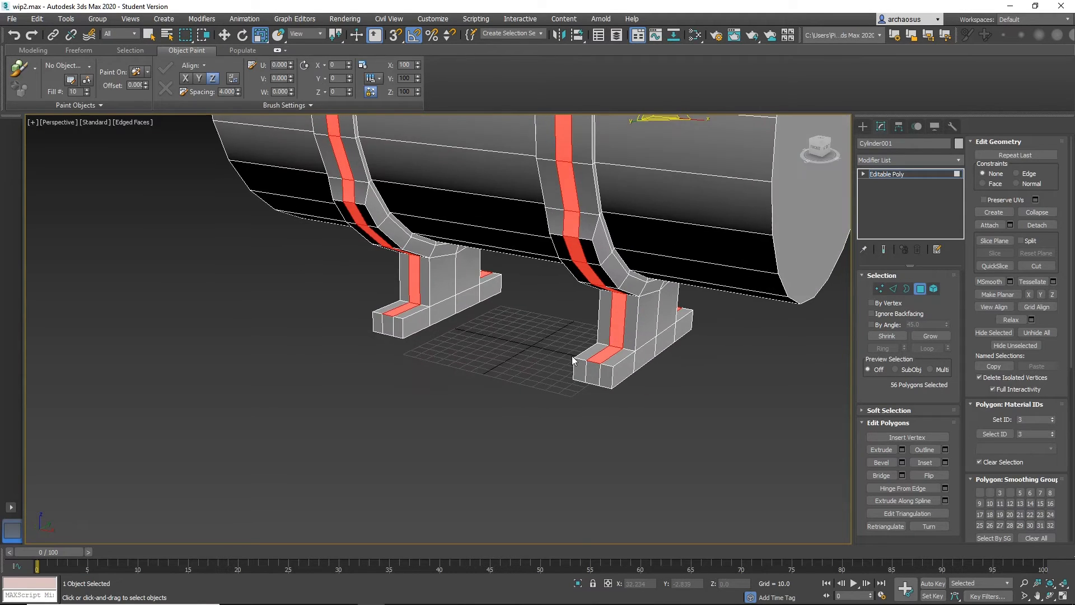
pyautogui.scroll(3, 574, 356)
pyautogui.moveTo(663, 350); pyautogui.dragTo(620, 354, button='middle')
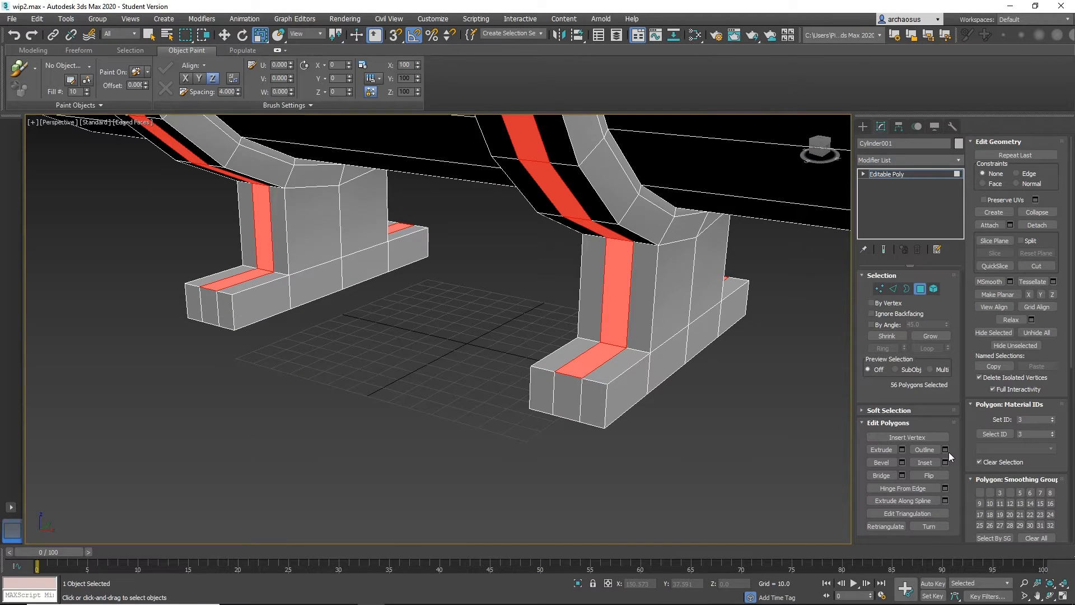
pyautogui.click(904, 463)
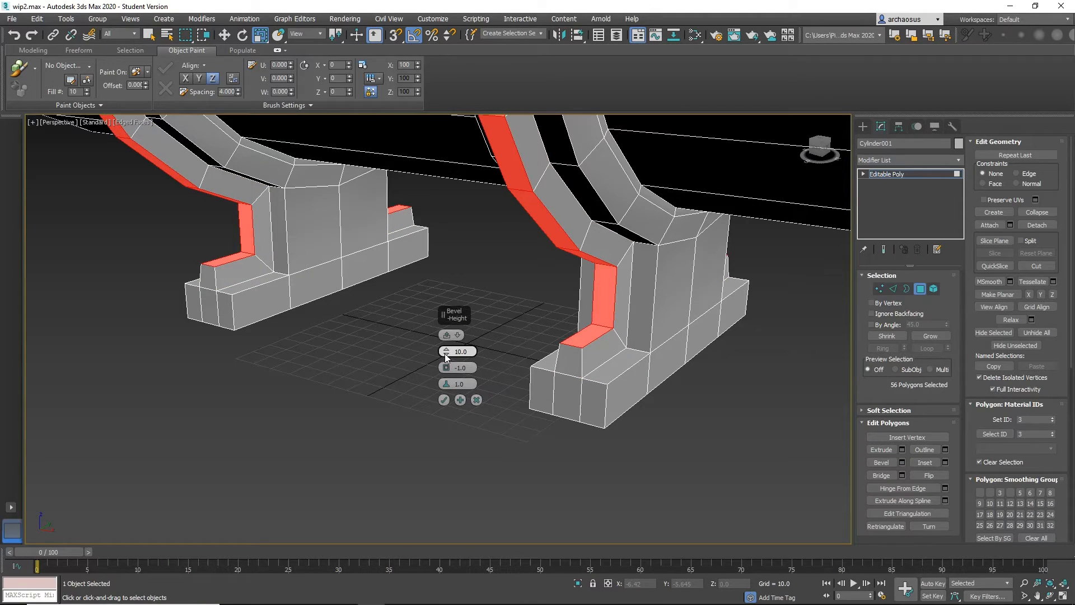
pyautogui.moveTo(444, 354); pyautogui.dragTo(448, 384)
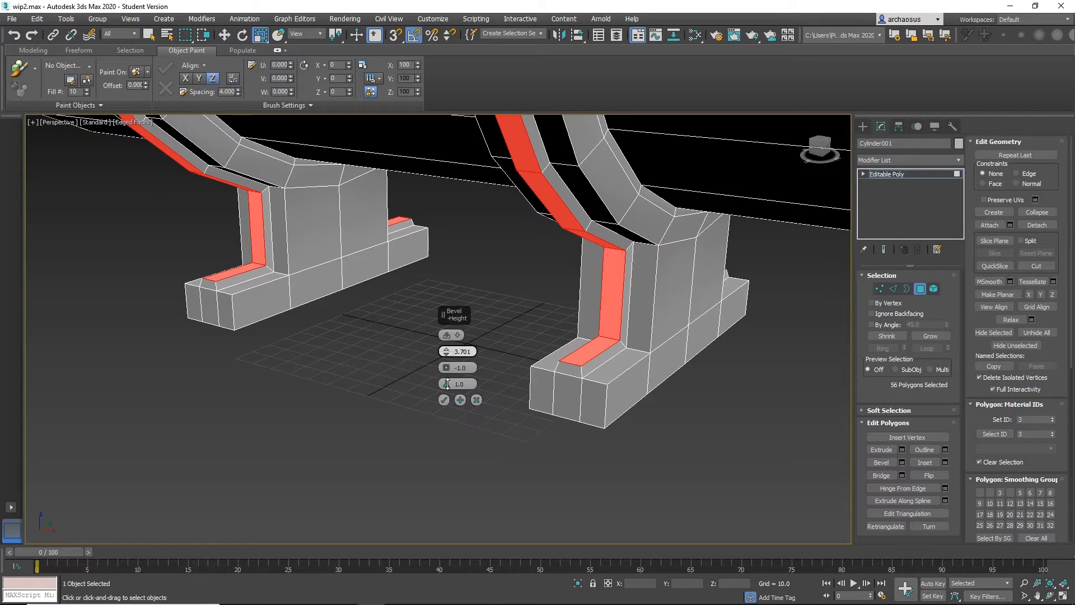
pyautogui.keyDown('alt'); pyautogui.moveTo(302, 372); pyautogui.dragTo(359, 366, button='middle'); pyautogui.keyUp('alt')
pyautogui.scroll(-5, 354, 369)
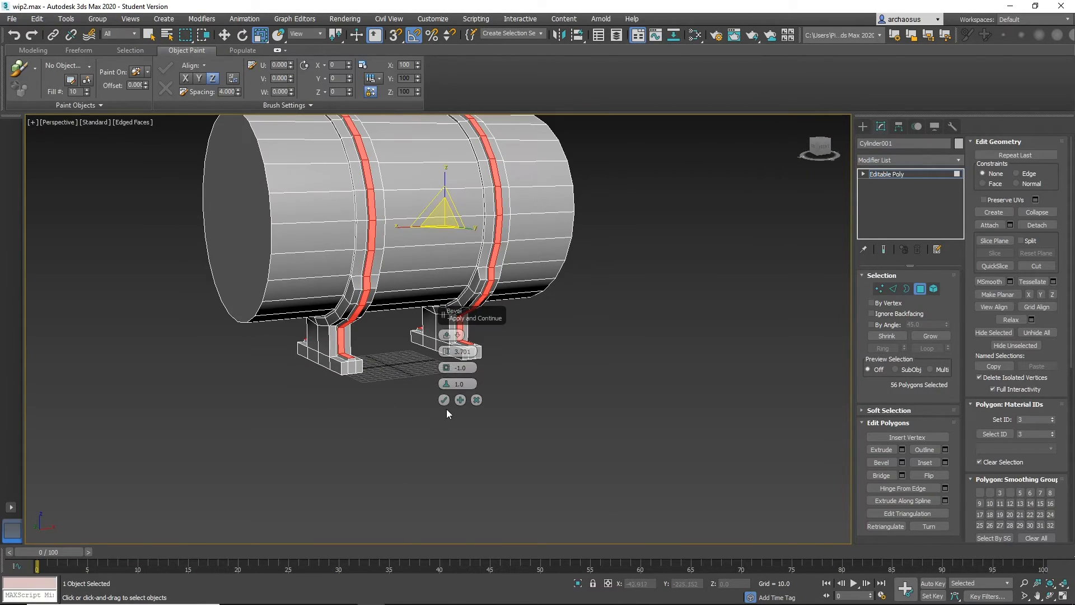
pyautogui.click(444, 400)
# - Clear the polygon selection and turn off the edged-faces display to inspect the beveled strips
pyautogui.moveTo(434, 384); pyautogui.dragTo(437, 421, button='middle')
pyautogui.click(434, 430)
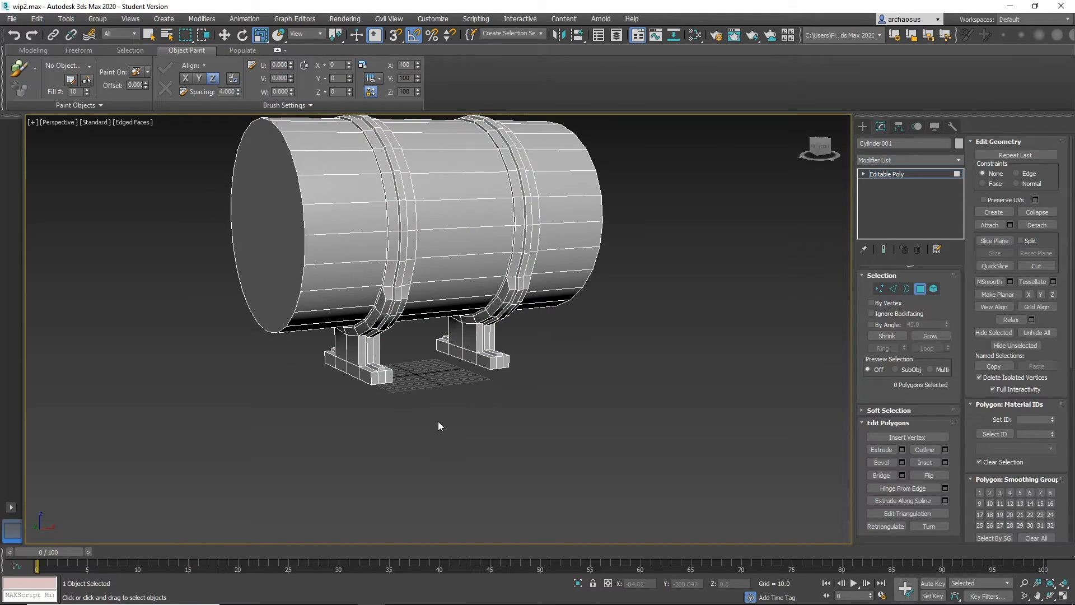
pyautogui.press('F4')
pyautogui.keyDown('alt'); pyautogui.moveTo(542, 414); pyautogui.dragTo(467, 413, button='middle'); pyautogui.keyUp('alt')
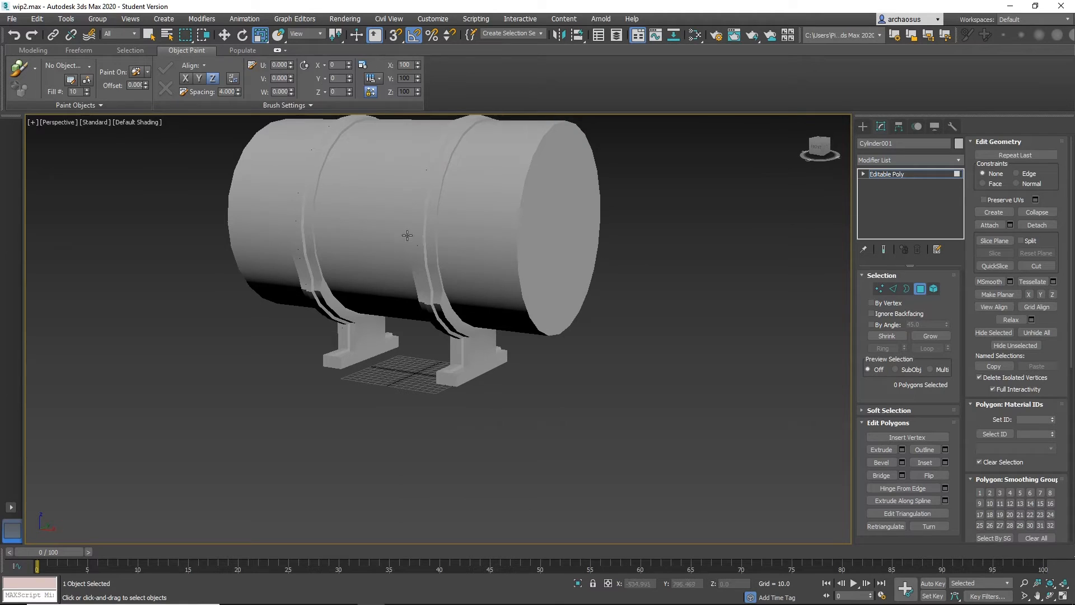
# - Undo the deselection and the bevel of the centre strips
pyautogui.hotkey('ctrl', 'z')
pyautogui.moveTo(398, 323); pyautogui.dragTo(487, 373, button='middle')
pyautogui.scroll(3, 398, 374)
pyautogui.hotkey('ctrl', 'z')
# - Remove the upper strap polygons around the cylinder from the selection, keeping only the strips on the lower supports and feet
pyautogui.scroll(-5, 426, 421)
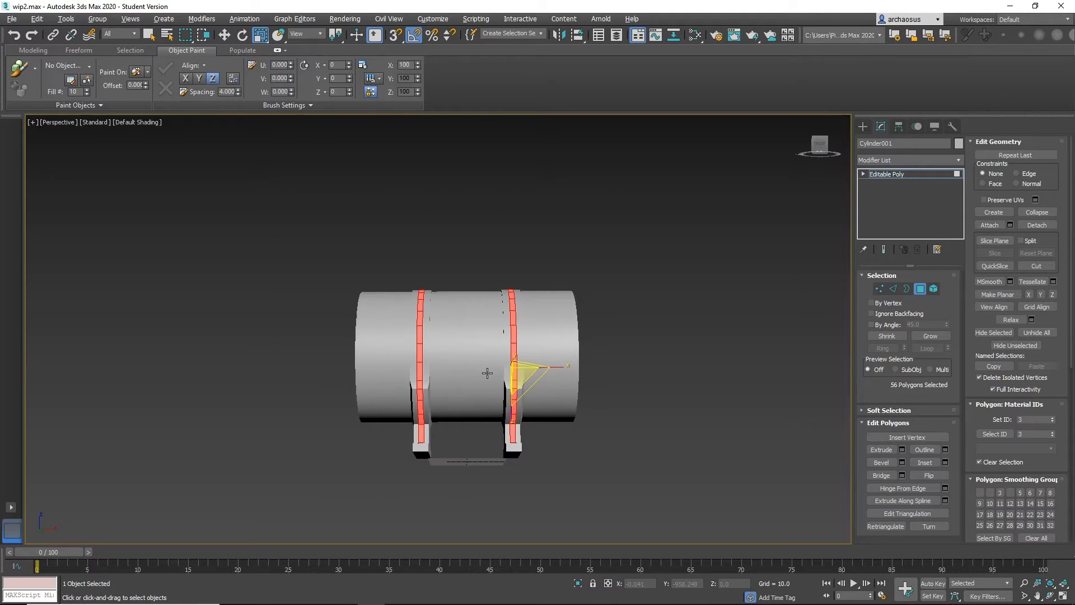
pyautogui.keyDown('alt'); pyautogui.moveTo(600, 349); pyautogui.dragTo(609, 357); pyautogui.keyUp('alt')
pyautogui.keyDown('alt'); pyautogui.moveTo(354, 334); pyautogui.dragTo(553, 321, button='middle'); pyautogui.keyUp('alt')
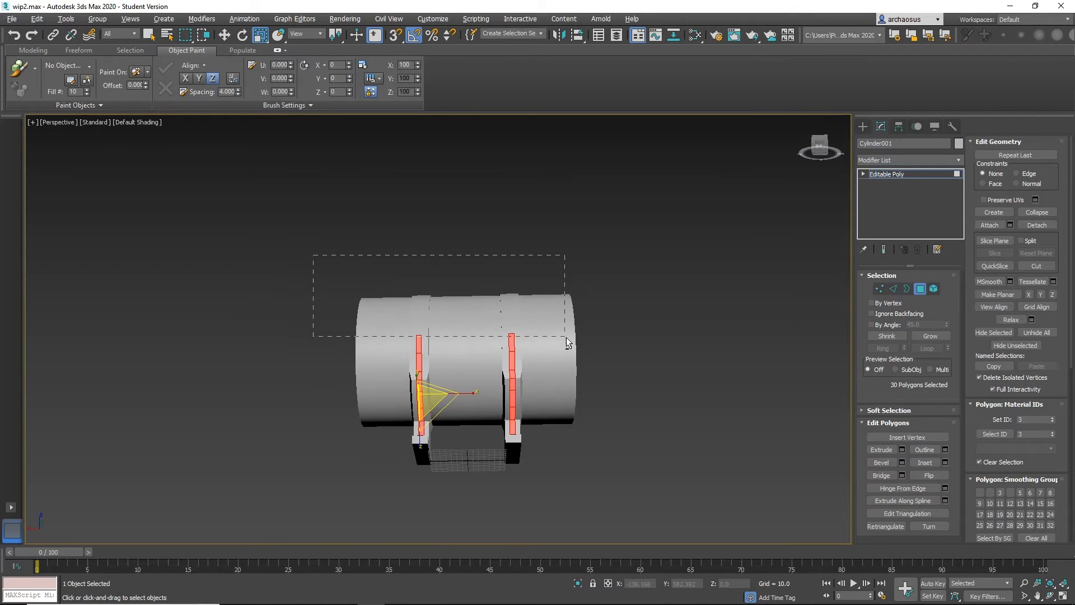
pyautogui.keyDown('alt'); pyautogui.moveTo(567, 340); pyautogui.dragTo(567, 340); pyautogui.keyUp('alt')
pyautogui.keyDown('alt'); pyautogui.moveTo(625, 356); pyautogui.dragTo(505, 392, button='middle'); pyautogui.keyUp('alt')
pyautogui.scroll(3, 559, 386)
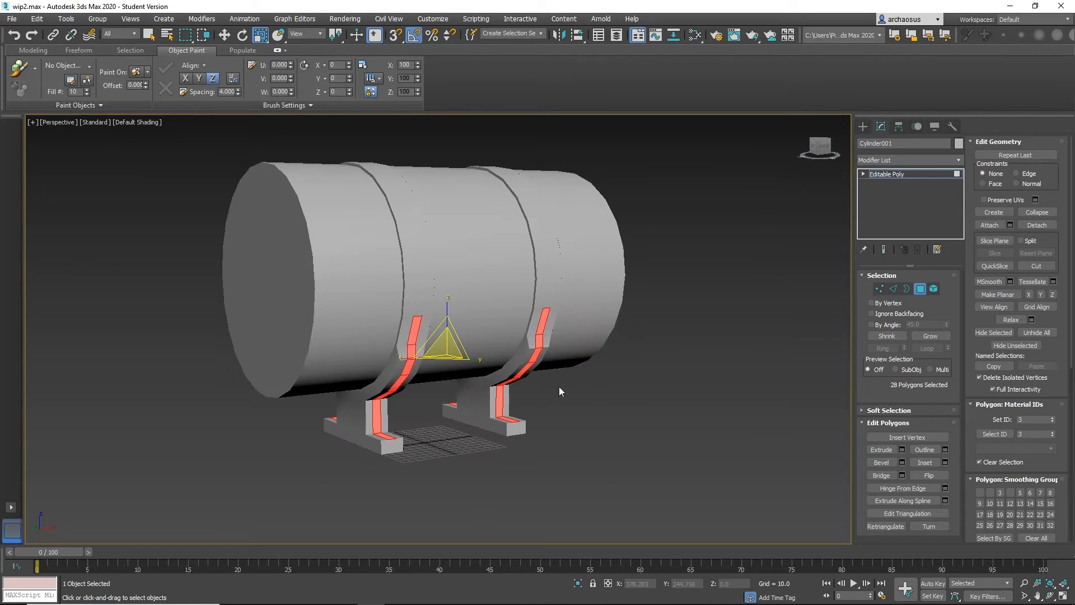
# - Bevel the remaining support strips with a height of 3.701 and an outline of -1.0, then clear the selection
pyautogui.click(902, 463)
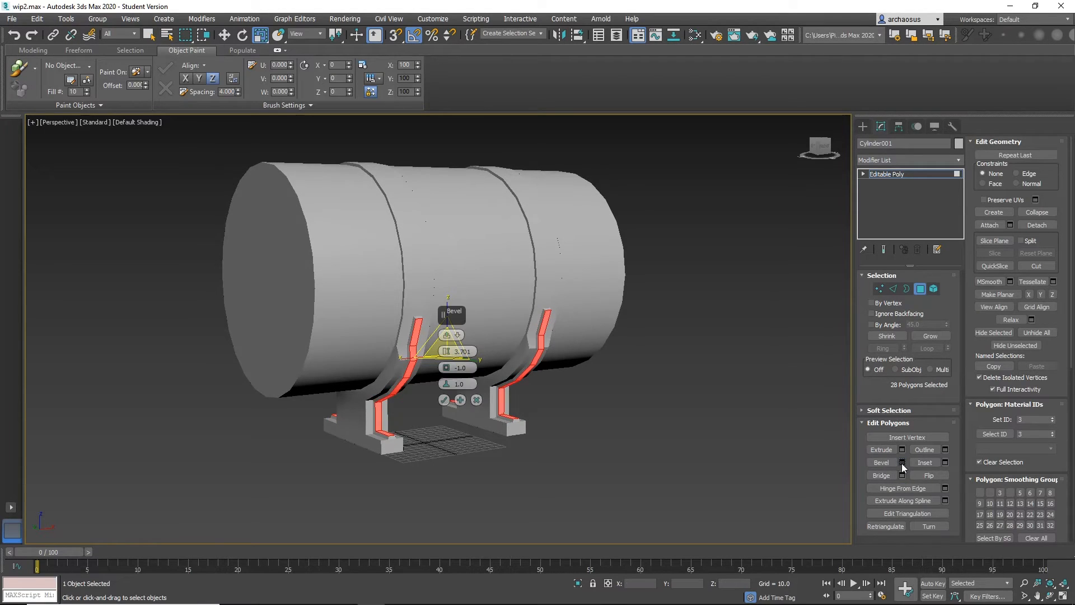
pyautogui.click(448, 399)
pyautogui.click(613, 432)
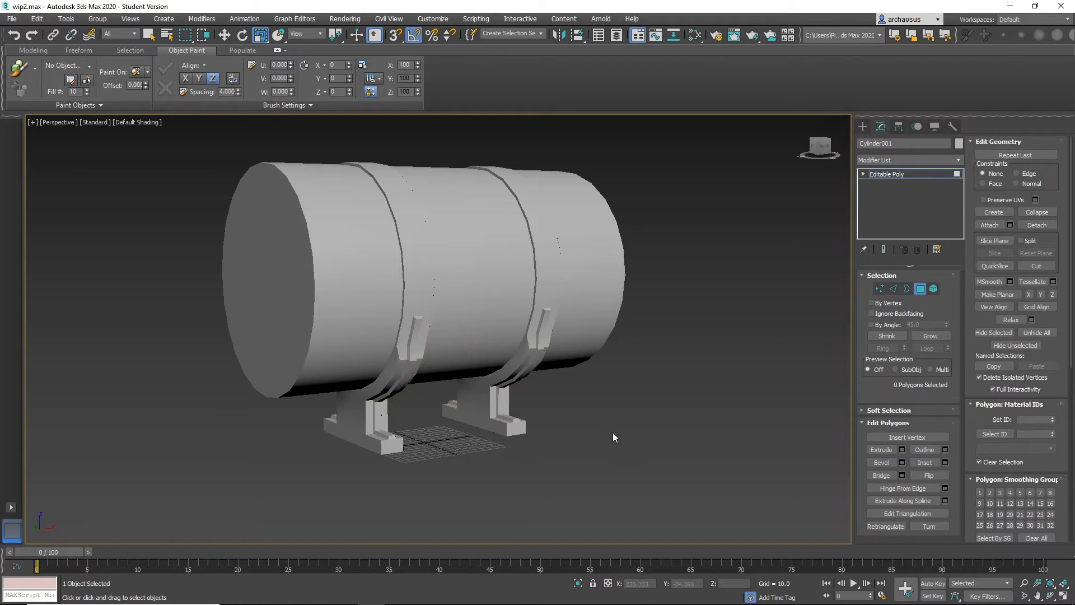
# - Turn on the edged-faces display at the support feet and switch from polygon to edge editing
pyautogui.keyDown('alt'); pyautogui.moveTo(612, 433); pyautogui.dragTo(516, 398, button='middle'); pyautogui.keyUp('alt')
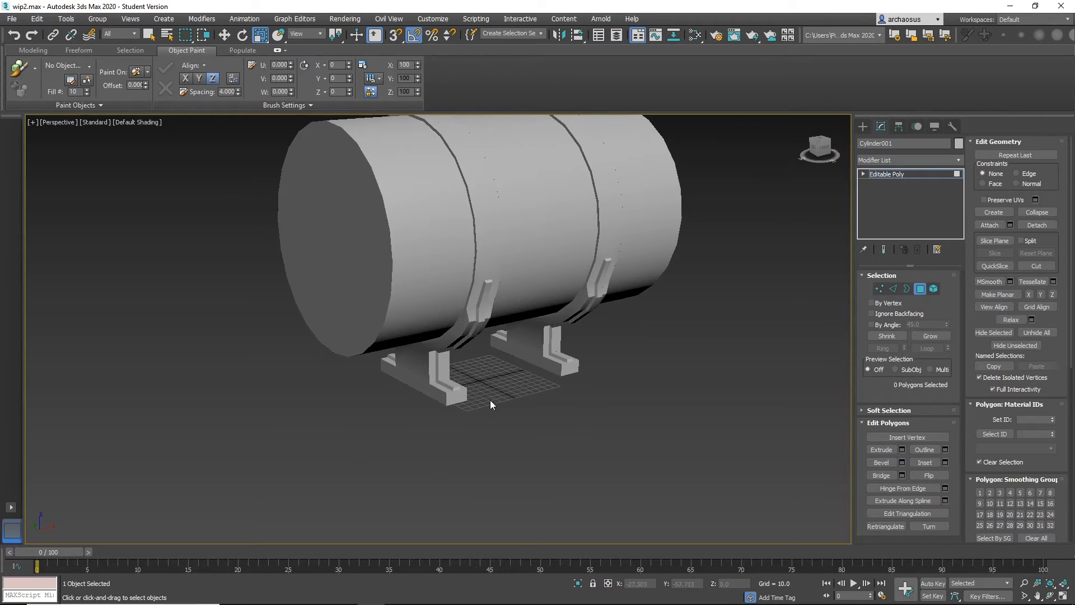
pyautogui.scroll(5, 492, 401)
pyautogui.click(410, 392)
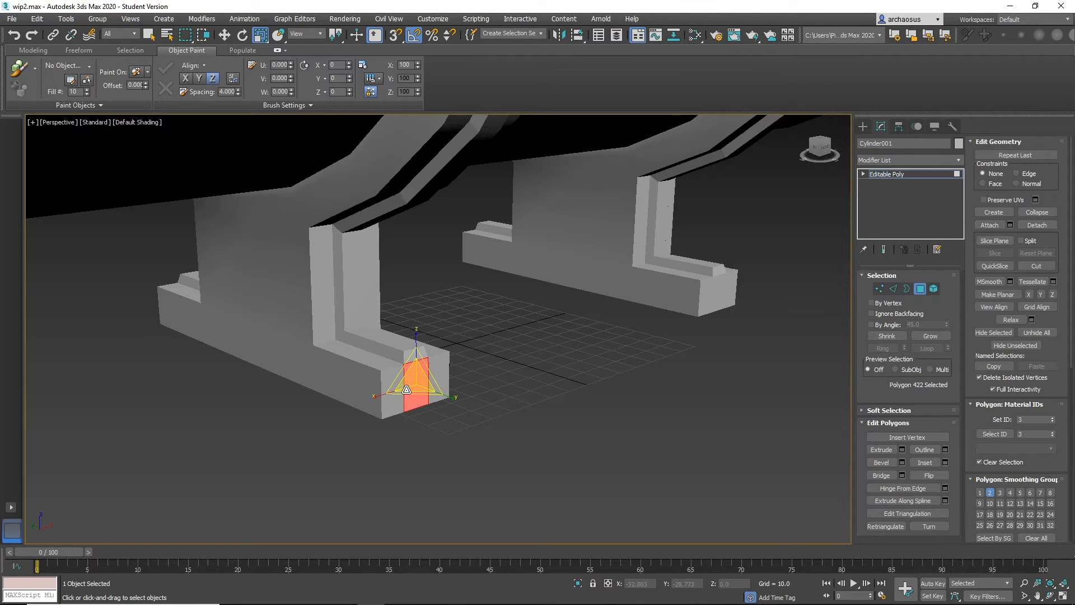
pyautogui.press('F4')
pyautogui.moveTo(477, 392)
pyautogui.keyDown('alt'); pyautogui.mouseDown(button='middle')
pyautogui.moveTo(528, 388)
pyautogui.moveTo(536, 405)
pyautogui.mouseUp(button='middle'); pyautogui.keyUp('alt')
pyautogui.click(893, 289)
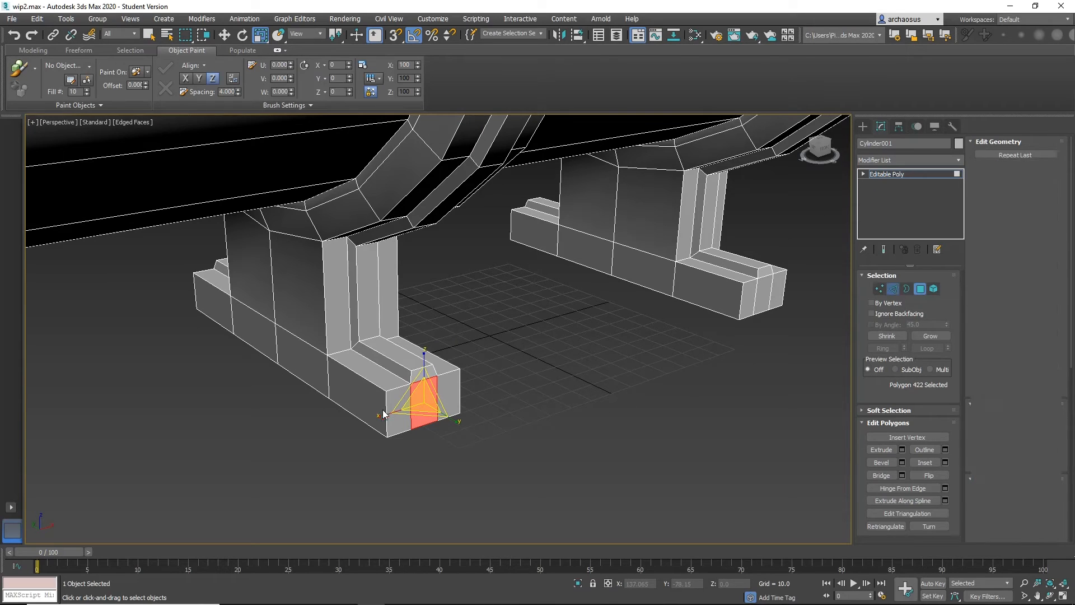
# - Select the vertical corner edges at the outer ends of both supports' feet
pyautogui.keyDown('ctrl'); pyautogui.click(740, 304); pyautogui.keyUp('ctrl')
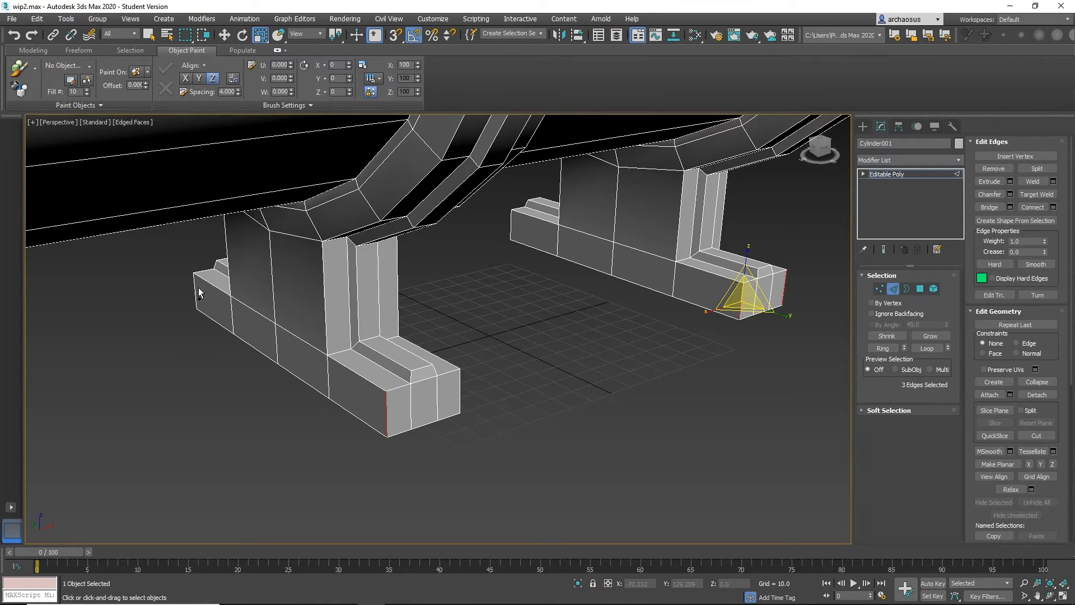
pyautogui.keyDown('alt'); pyautogui.moveTo(194, 286); pyautogui.dragTo(150, 363, button='middle'); pyautogui.keyUp('alt')
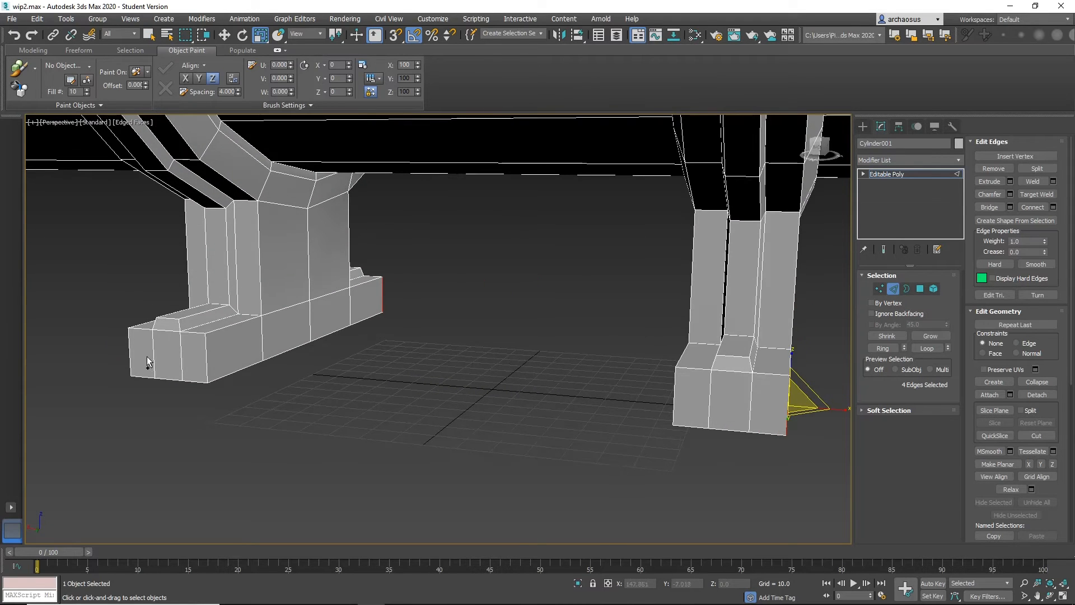
pyautogui.keyDown('ctrl'); pyautogui.click(128, 357); pyautogui.keyUp('ctrl')
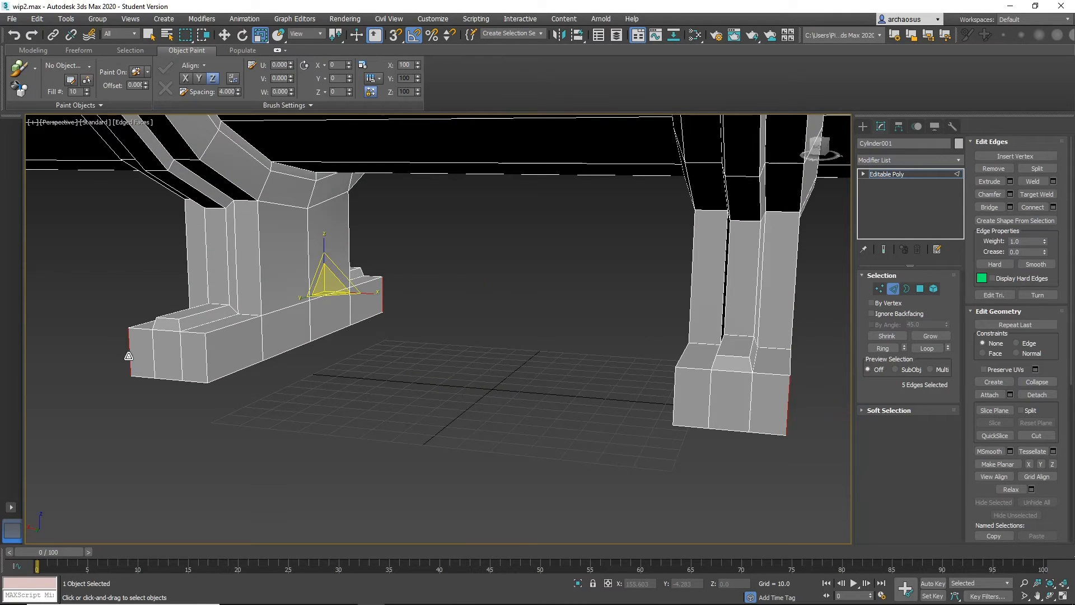
pyautogui.keyDown('ctrl'); pyautogui.click(205, 354); pyautogui.keyUp('ctrl')
pyautogui.keyDown('ctrl'); pyautogui.click(673, 401); pyautogui.keyUp('ctrl')
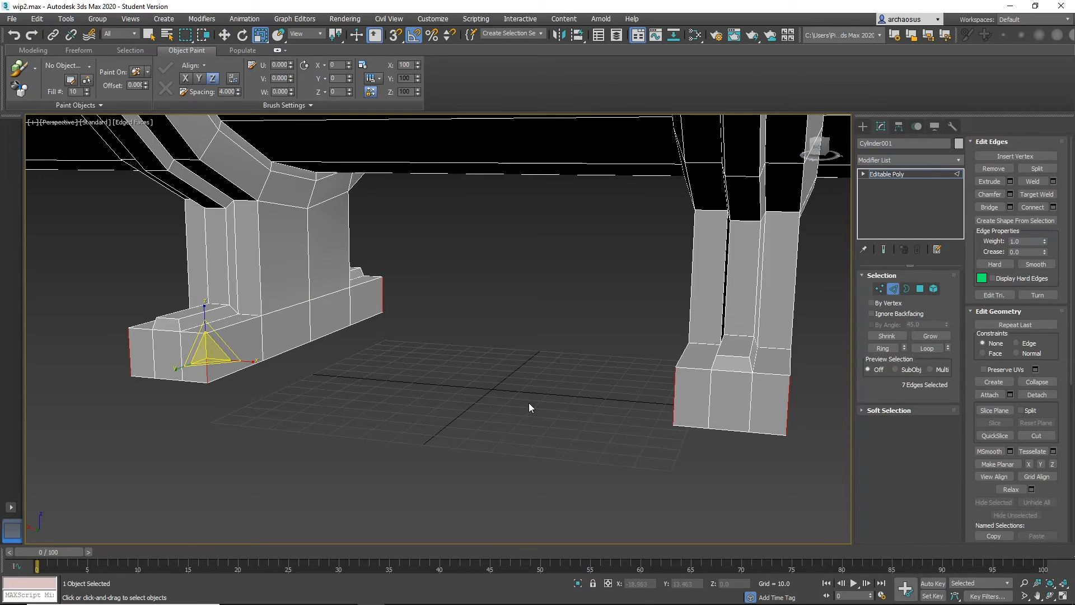
pyautogui.keyDown('alt'); pyautogui.moveTo(528, 402); pyautogui.dragTo(521, 379, button='middle'); pyautogui.keyUp('alt')
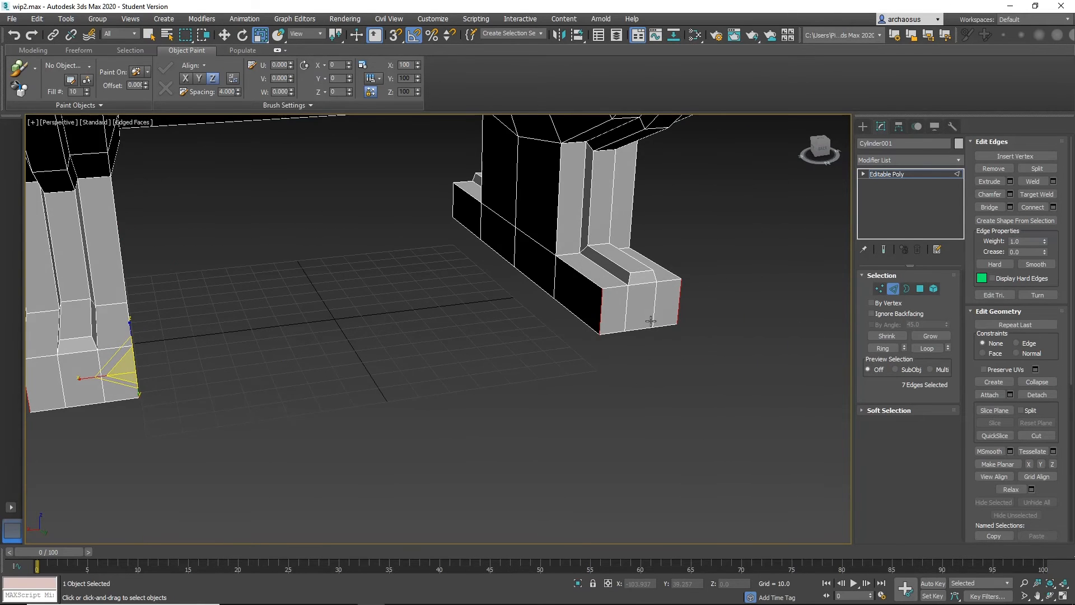
pyautogui.click(679, 296)
pyautogui.scroll(2, 672, 249)
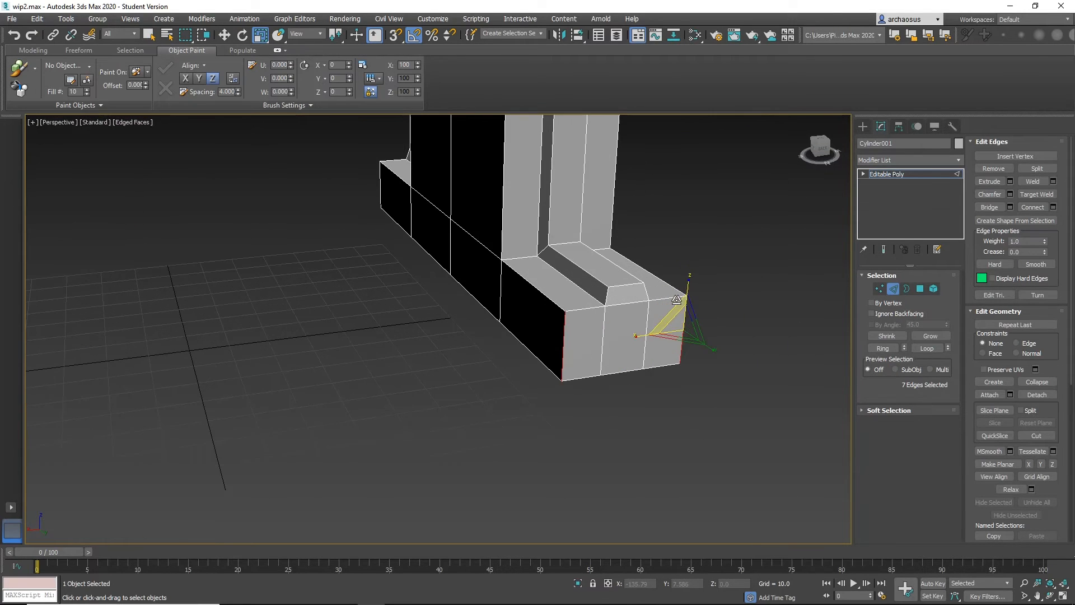
# - Chamfer the selected vertical foot edges by 3.917 and apply it, keeping the chamfer settings open for another pass
pyautogui.click(1010, 194)
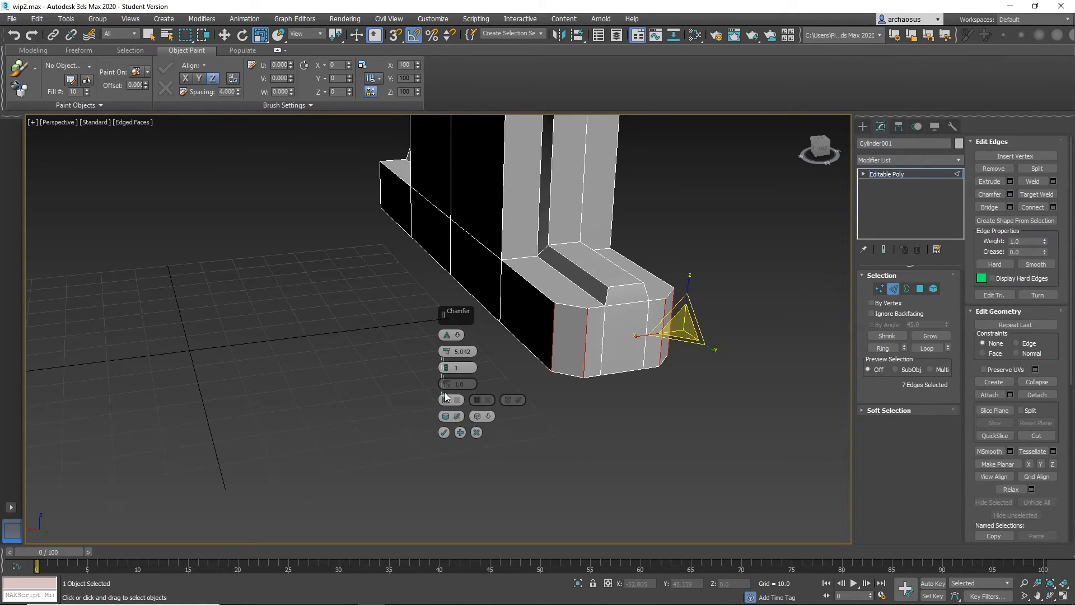
pyautogui.click(445, 358)
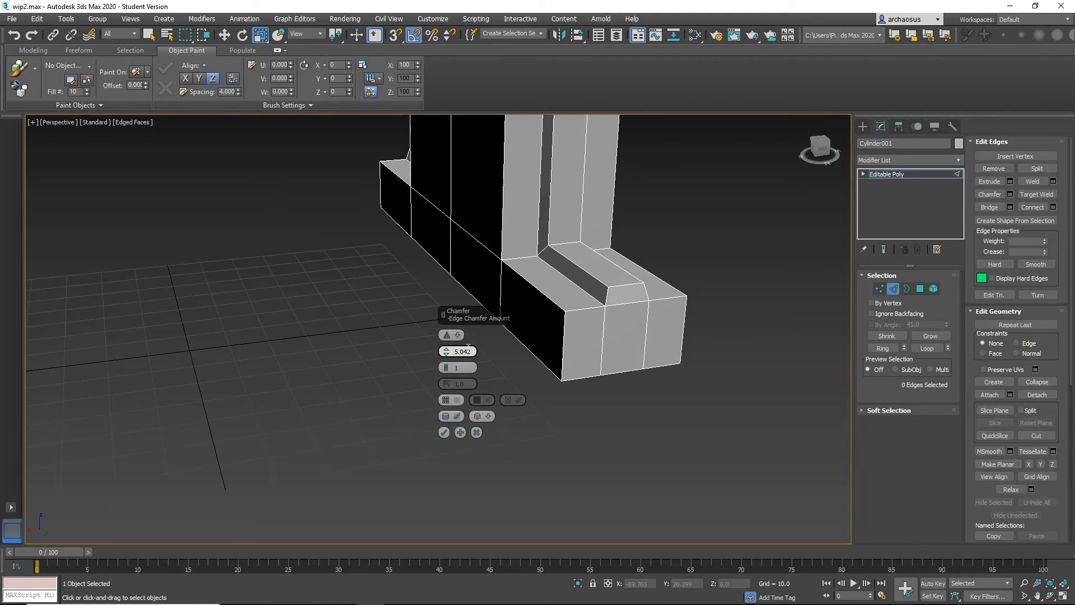
pyautogui.click(469, 348)
pyautogui.moveTo(445, 354); pyautogui.dragTo(447, 358)
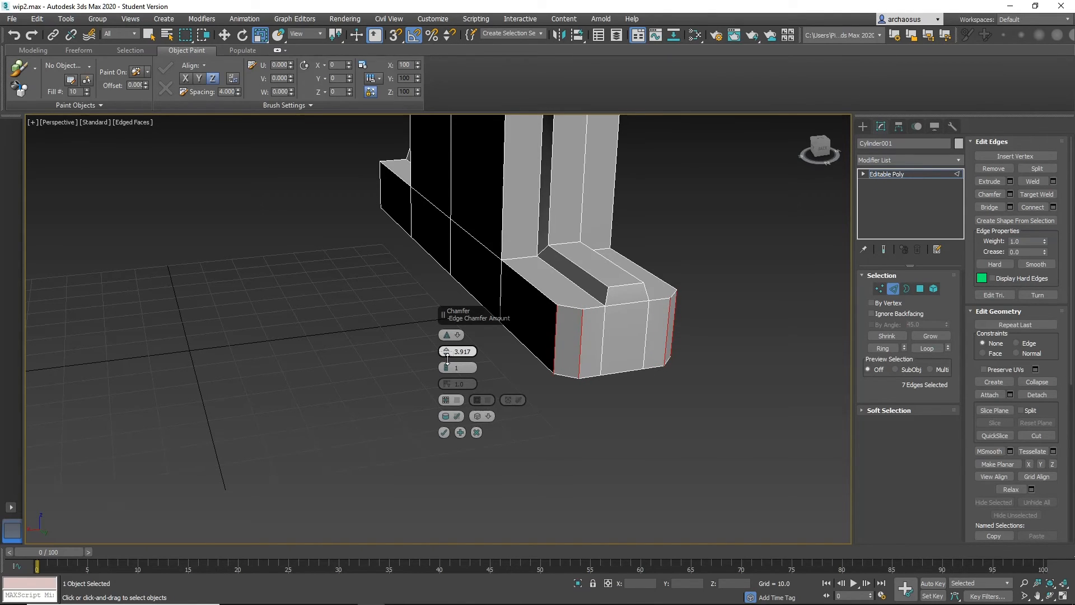
pyautogui.click(460, 433)
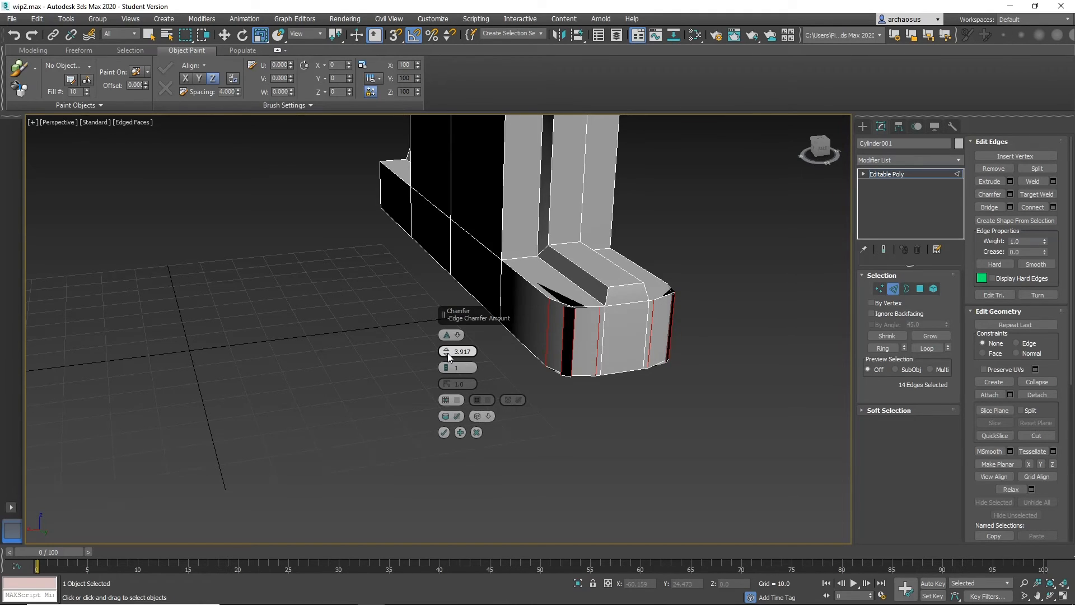
# - Chamfer the resulting foot corner edges a second time by 1.667, then clear the edge selection
pyautogui.moveTo(447, 355); pyautogui.dragTo(446, 365)
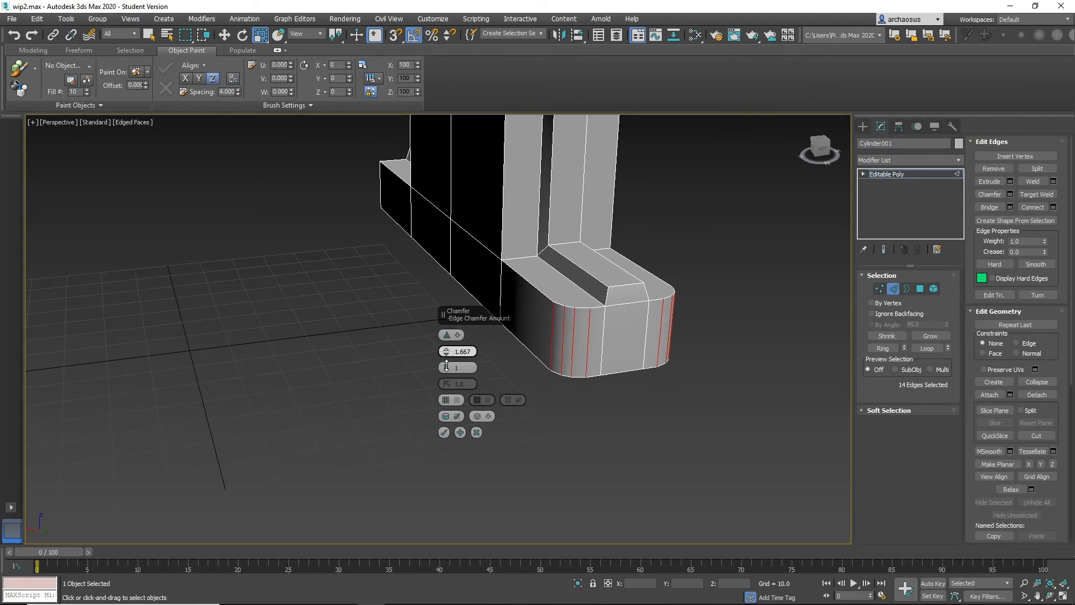
pyautogui.click(444, 432)
pyautogui.click(614, 432)
# - Chamfer the one remaining sharp vertical foot edge freehand into a rounded corner like the others, then clear the selection
pyautogui.moveTo(614, 432); pyautogui.dragTo(500, 440, button='middle')
pyautogui.scroll(-5, 587, 410)
pyautogui.scroll(5, 394, 358)
pyautogui.scroll(4, 408, 350)
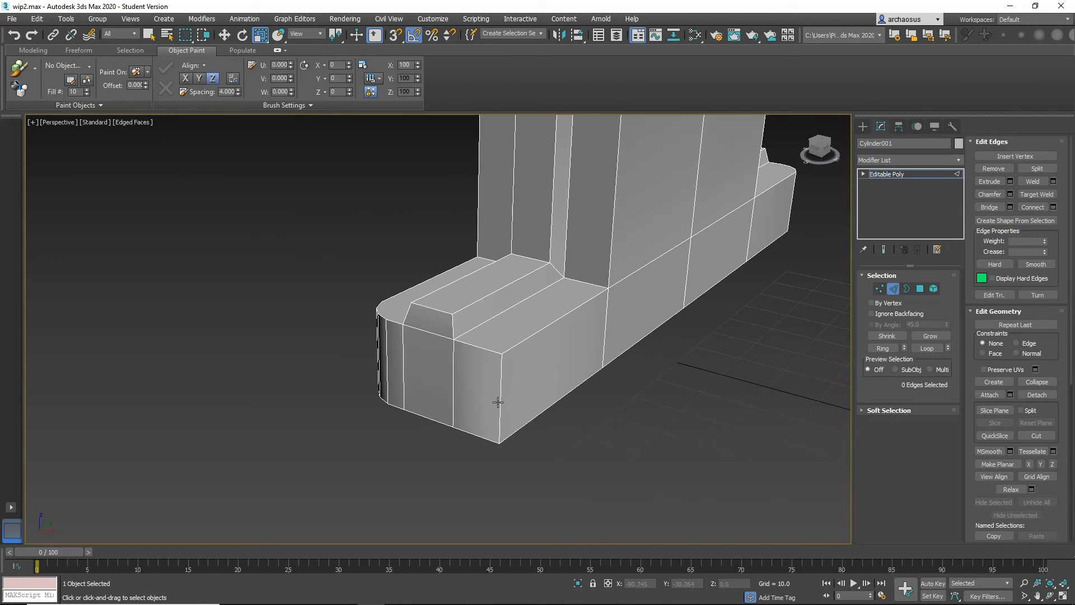
pyautogui.click(500, 399)
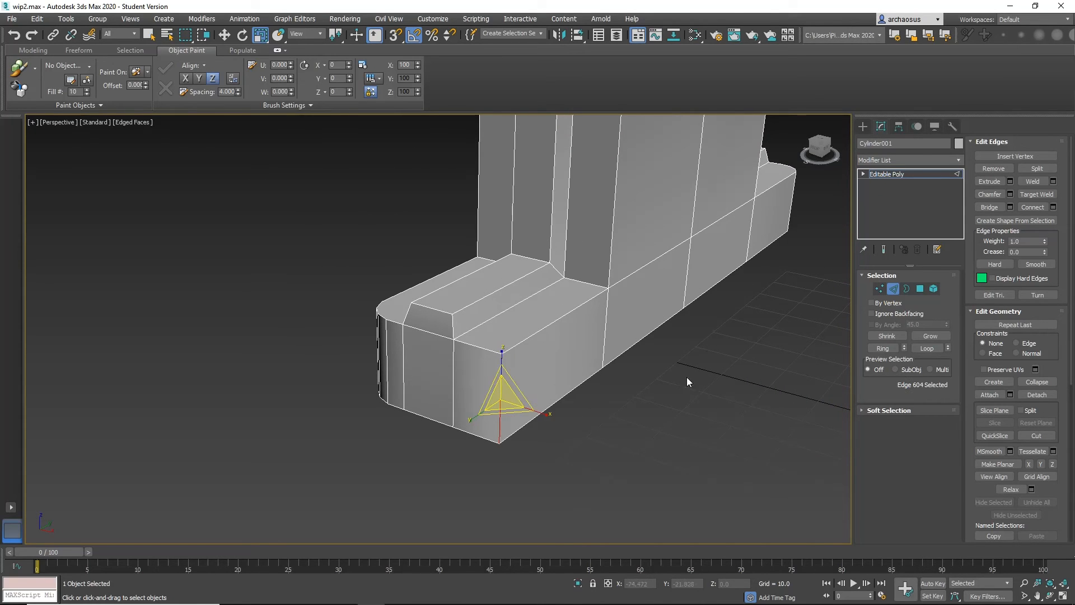
pyautogui.click(989, 194)
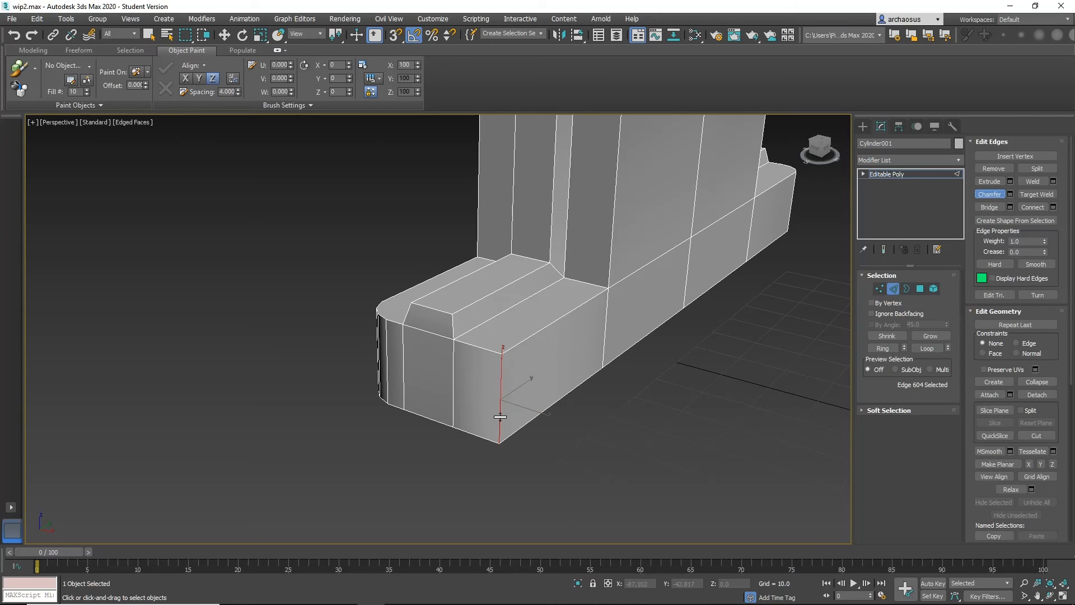
pyautogui.moveTo(500, 417)
pyautogui.mouseDown()
pyautogui.moveTo(503, 399)
pyautogui.moveTo(516, 411)
pyautogui.mouseUp()
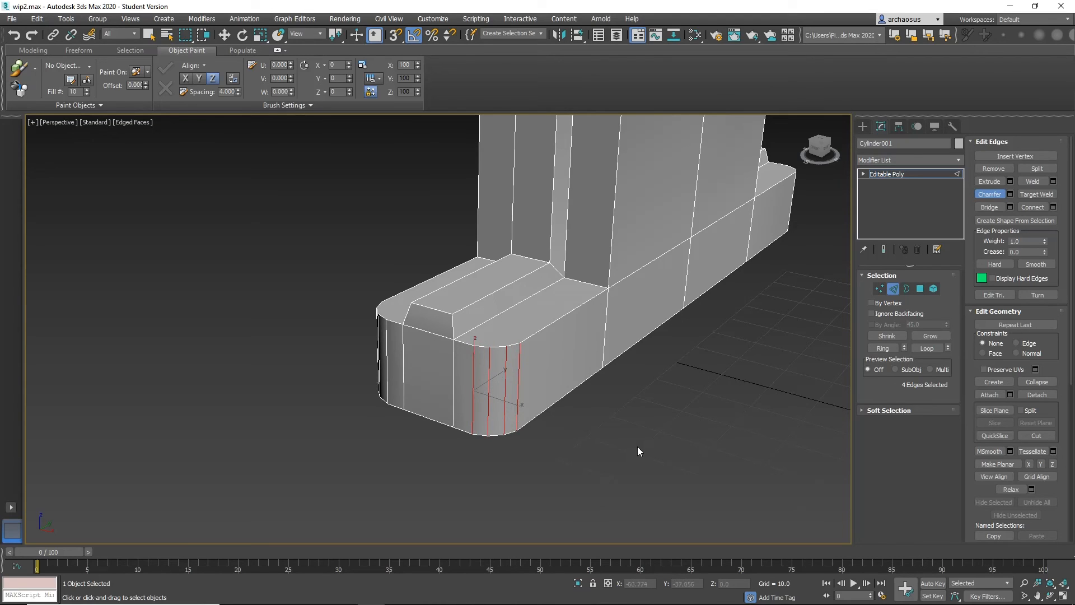
pyautogui.click(637, 446)
pyautogui.scroll(-5, 544, 422)
pyautogui.keyDown('alt'); pyautogui.moveTo(499, 423); pyautogui.dragTo(550, 378, button='middle'); pyautogui.keyUp('alt')
pyautogui.scroll(-10, 539, 417)
pyautogui.scroll(-5, 566, 361)
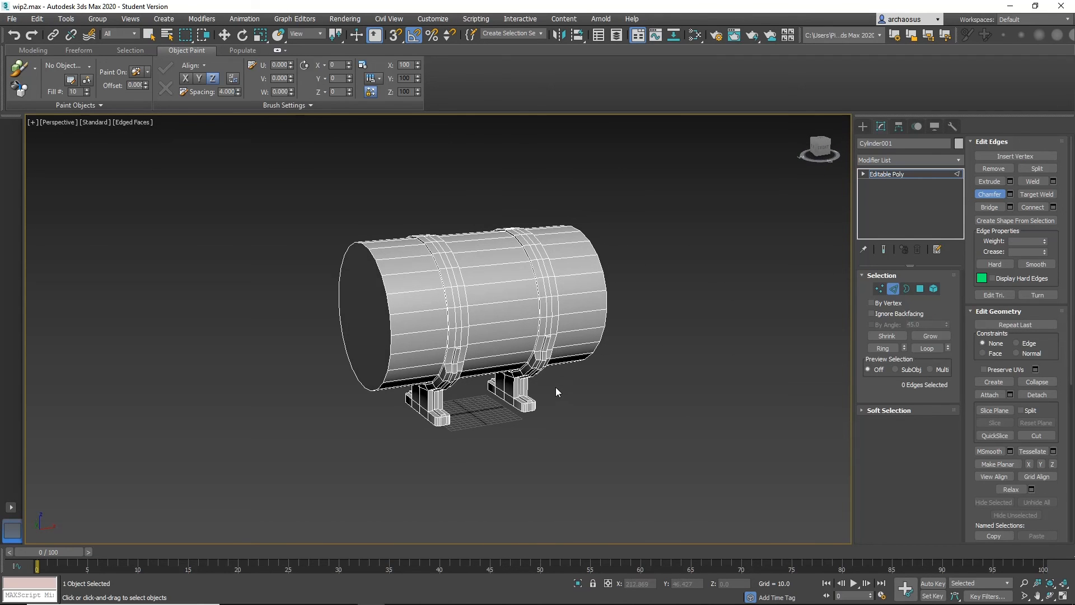